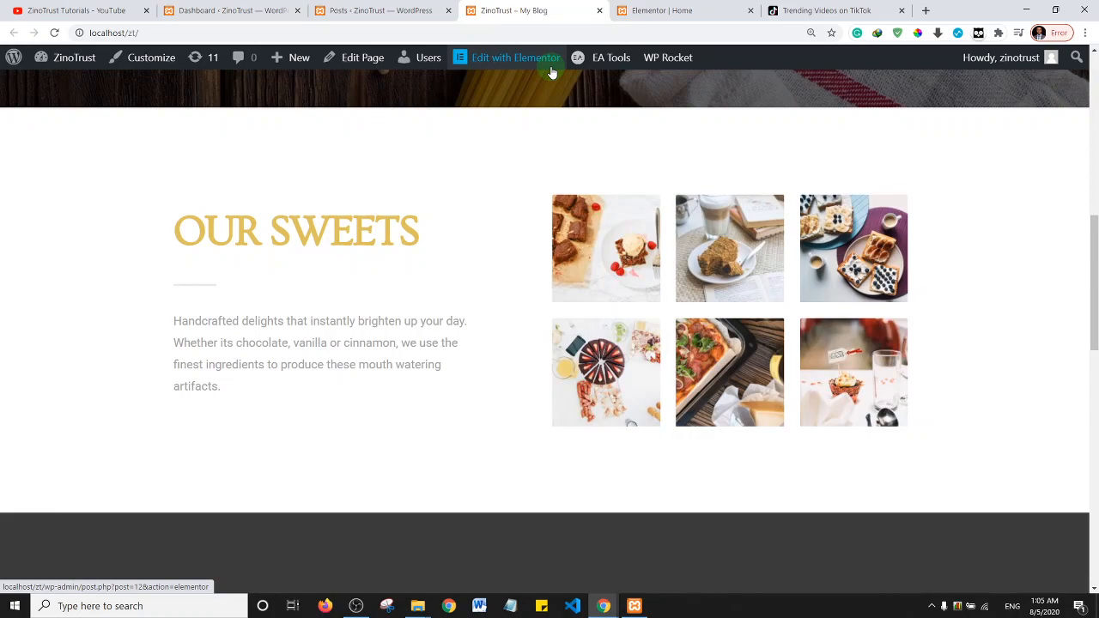
- Switch to TikTok, open the first "This was a setup" video in a new tab, and copy its page address
left_click(829, 9)
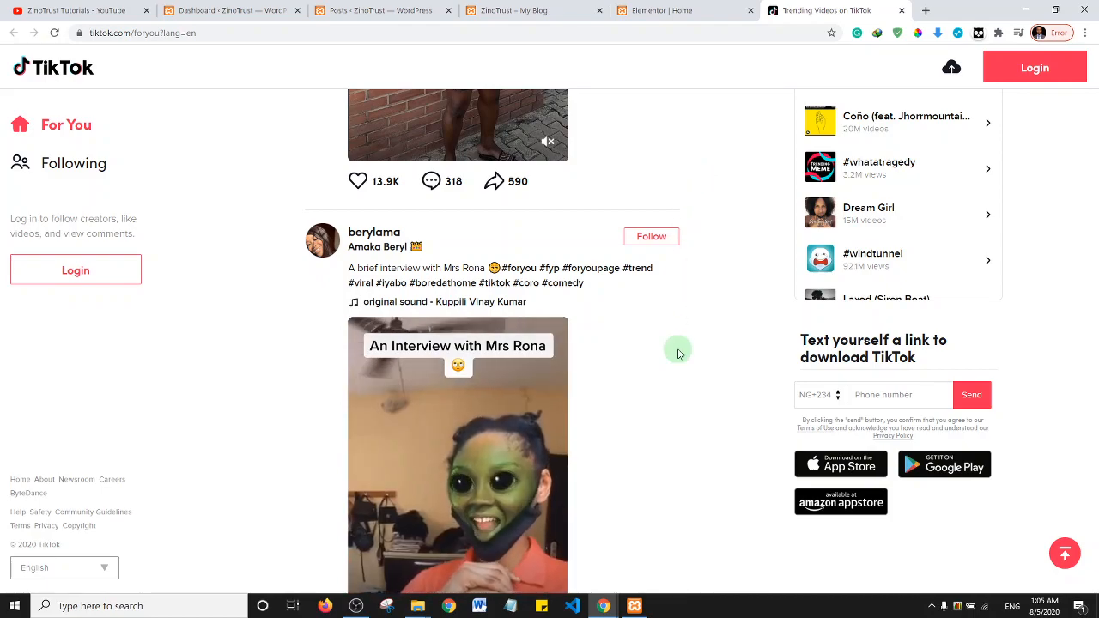
scroll(558, 283, "up", 4)
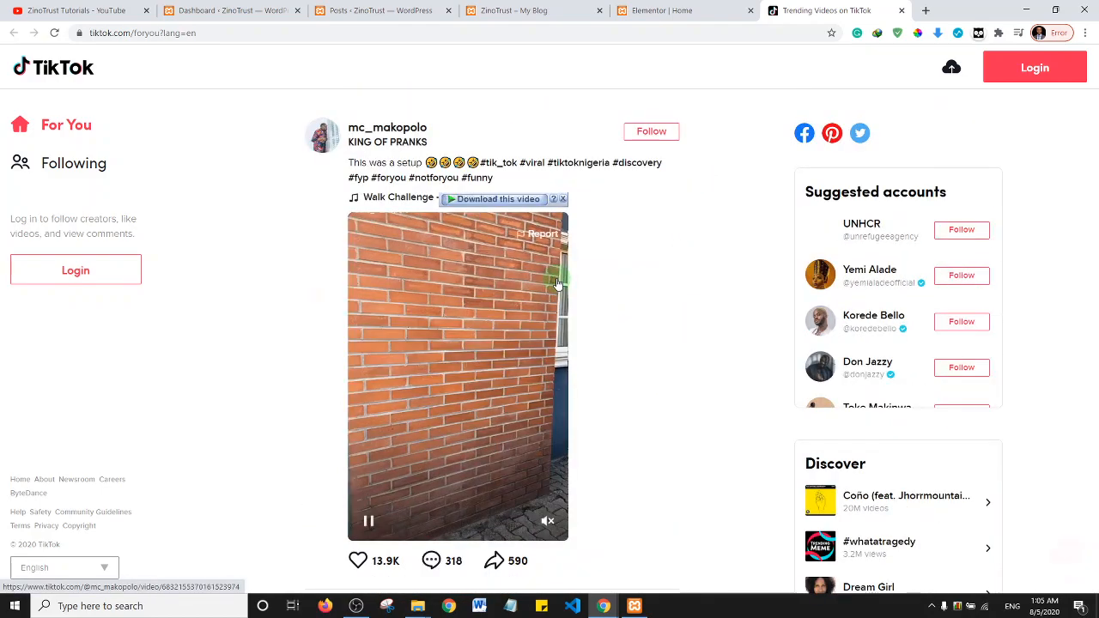
right_click(438, 297)
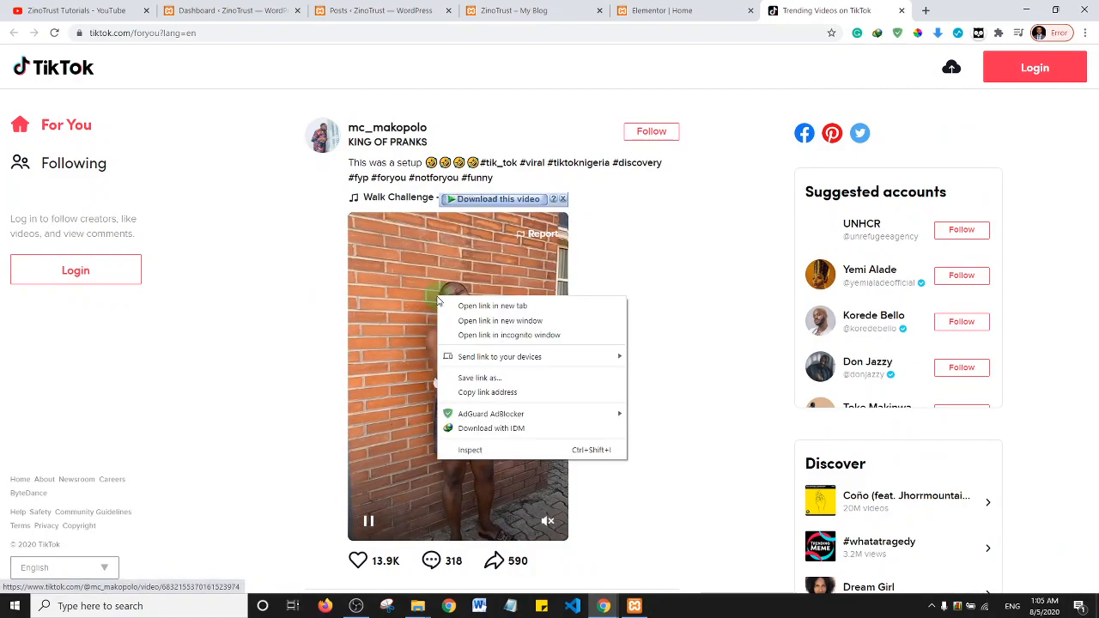
left_click(467, 306)
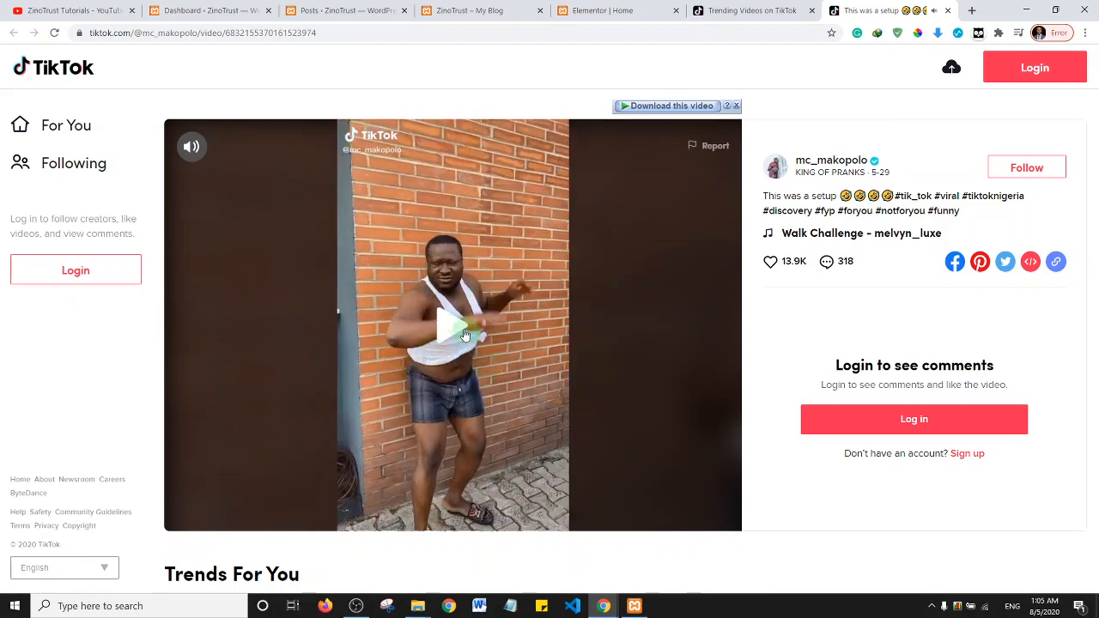
left_click(329, 34)
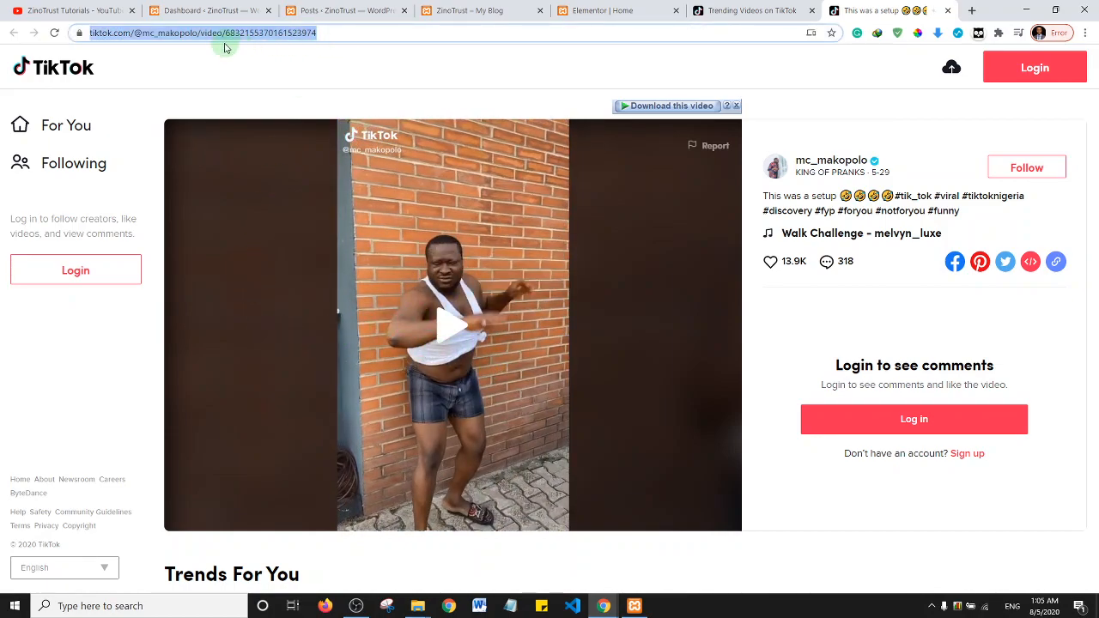
right_click(228, 37)
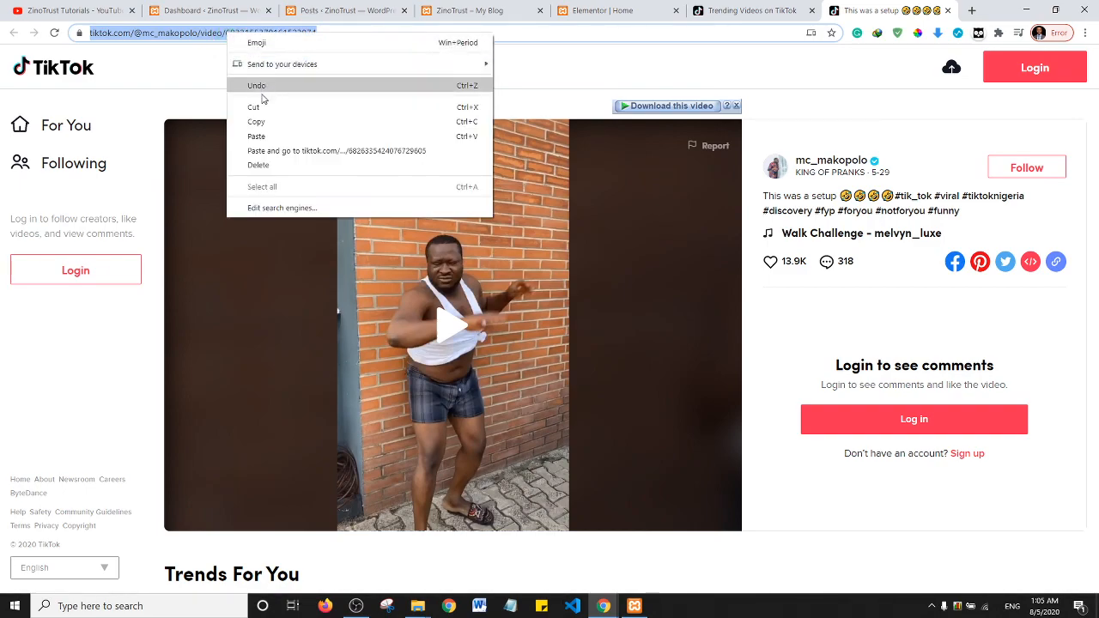
left_click(262, 123)
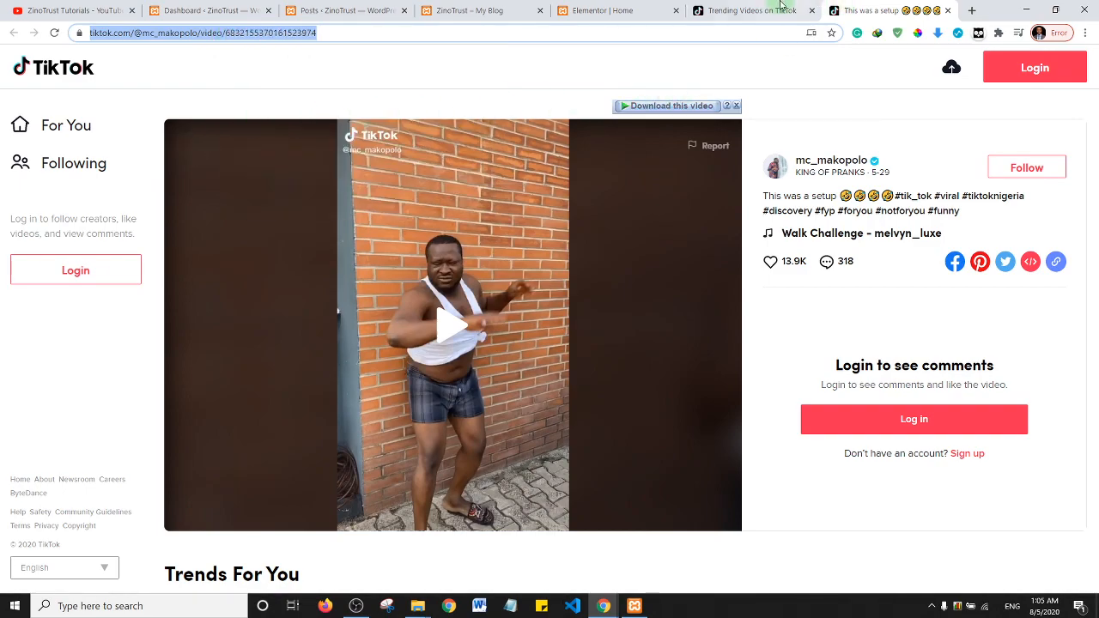
- Copy the same video's link address from the trending feed and return to the video's own page
left_click(756, 10)
right_click(443, 302)
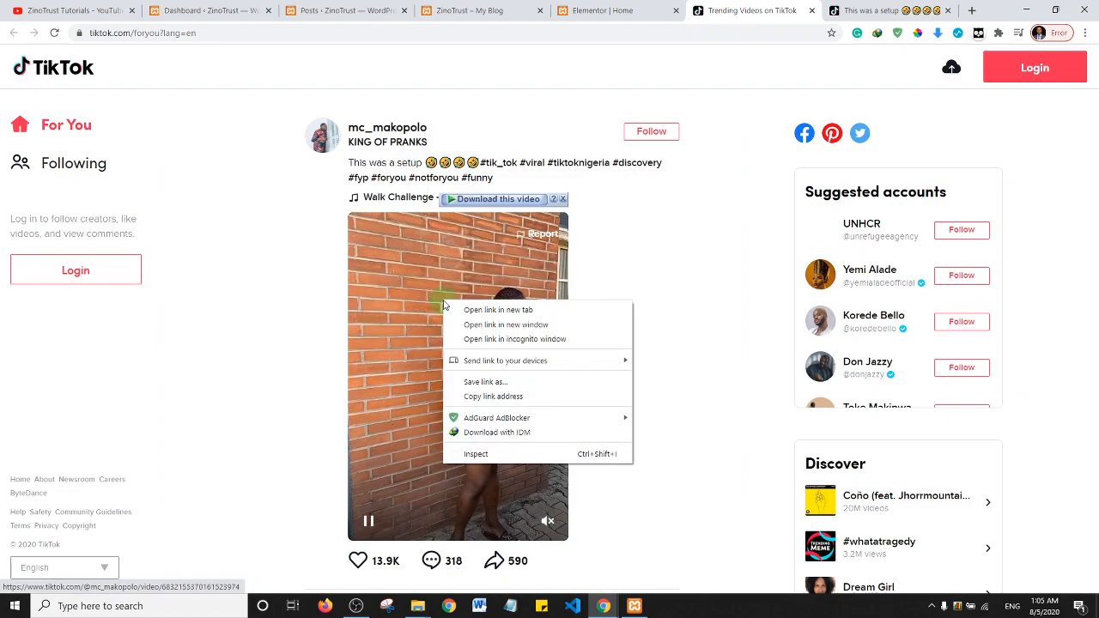
left_click(477, 397)
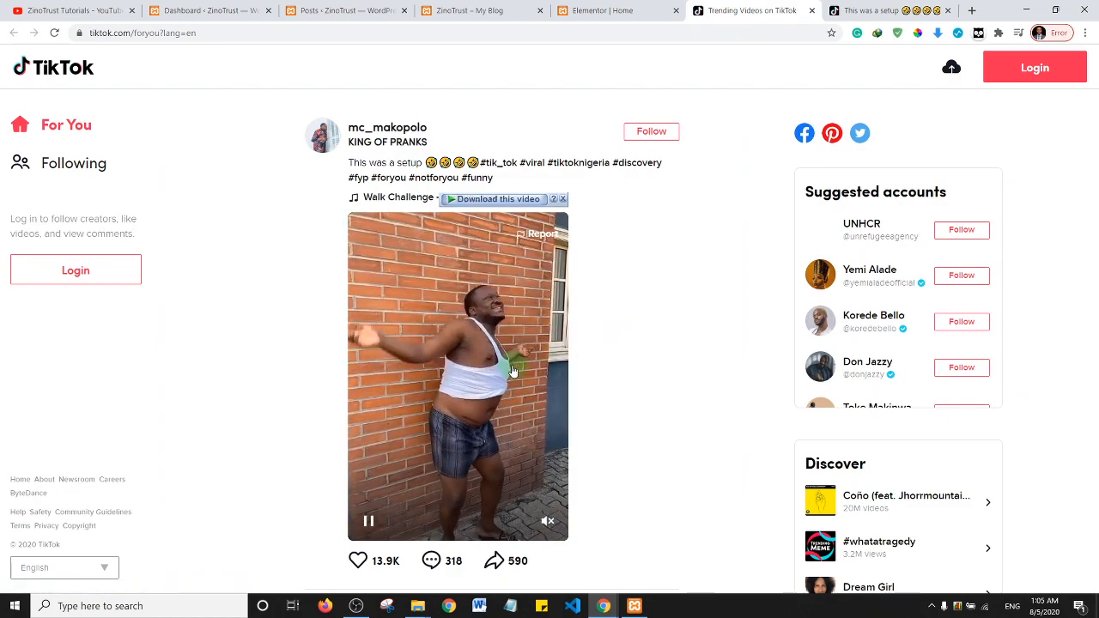
left_click(927, 10)
left_click(298, 33)
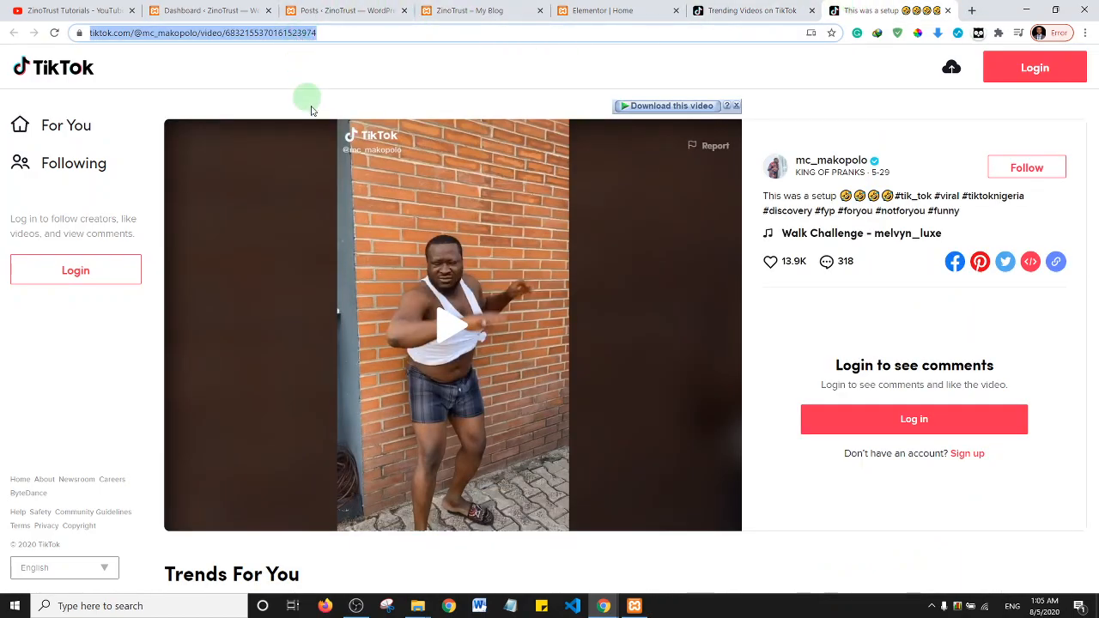
- Open Test Post from the WordPress posts list for editing in a new browser tab
left_click(345, 9)
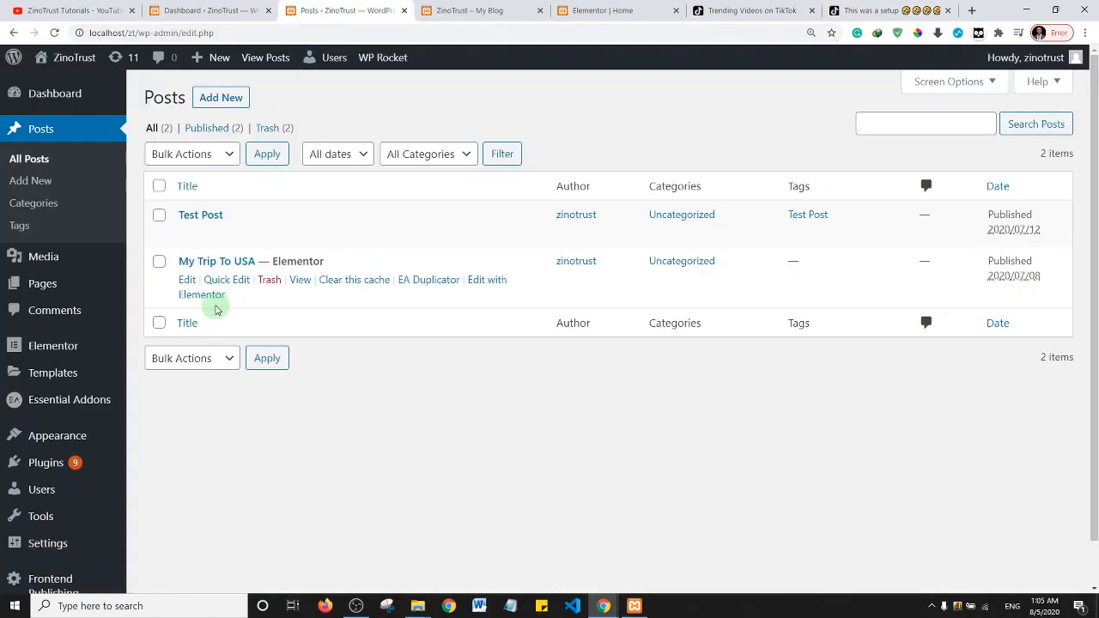
mouse_move(195, 232)
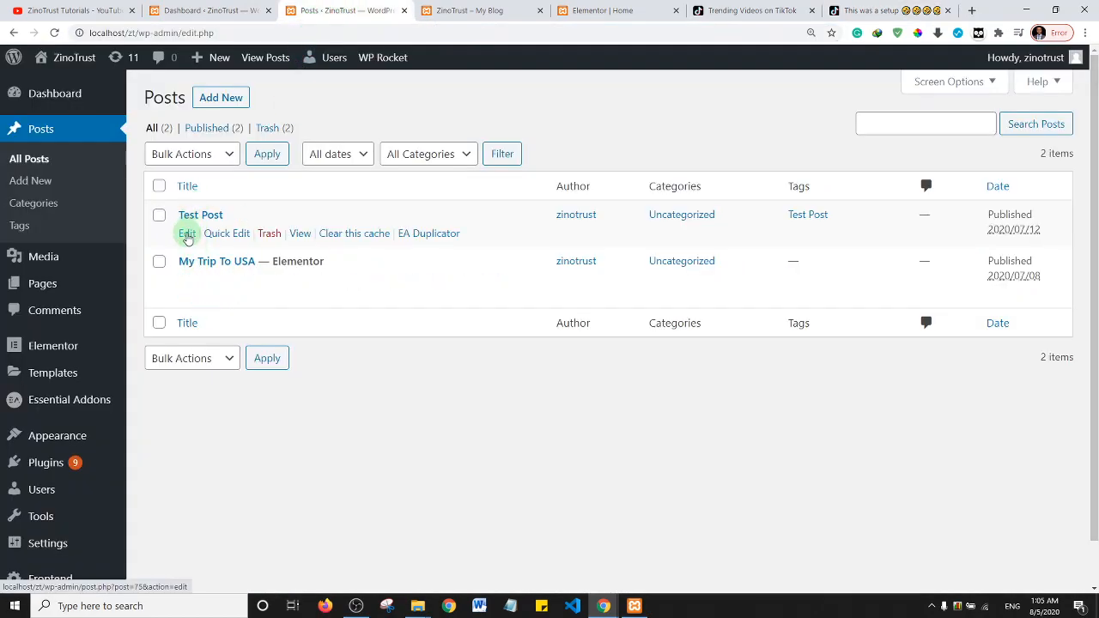
right_click(187, 237)
left_click(210, 242)
left_click(417, 12)
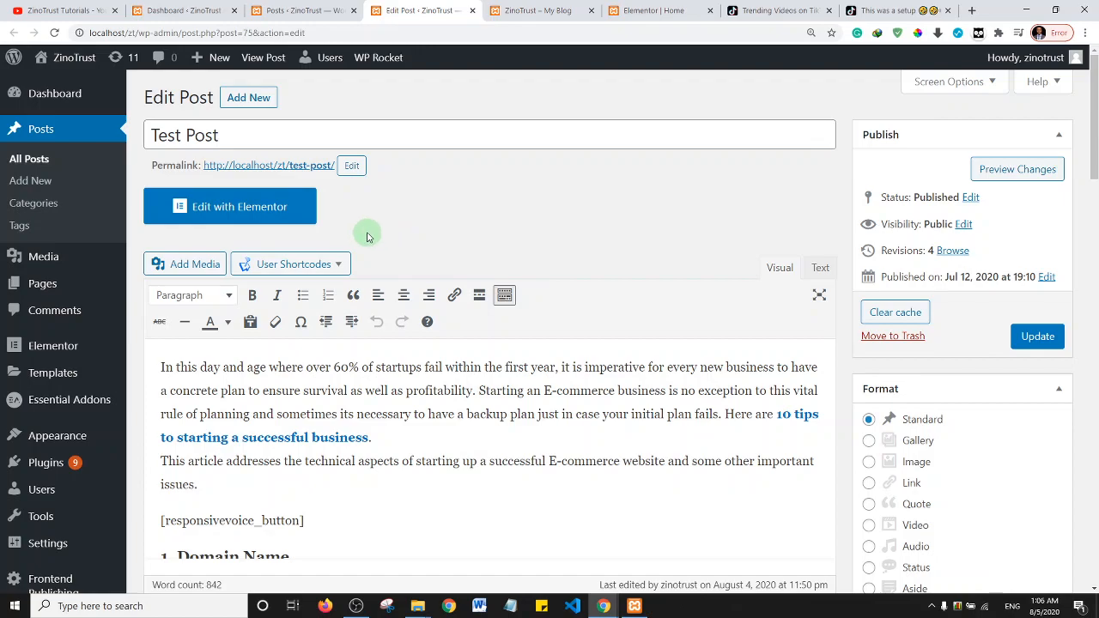
- Insert the copied TikTok video link on its own line above the first paragraph of Test Post and update the post
left_click(160, 367)
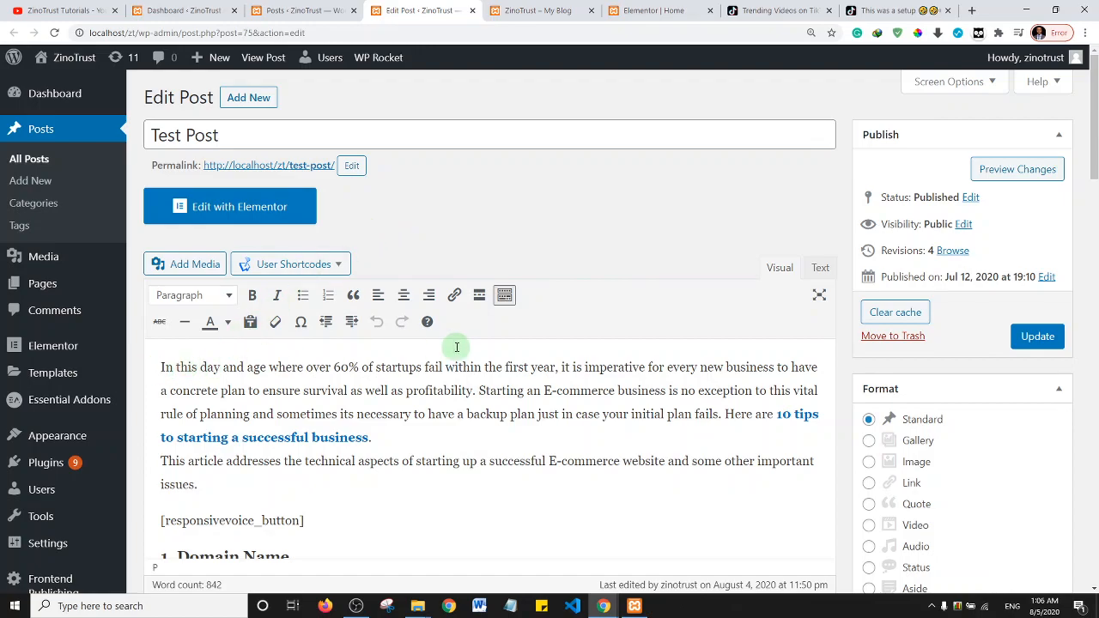
key("Return")
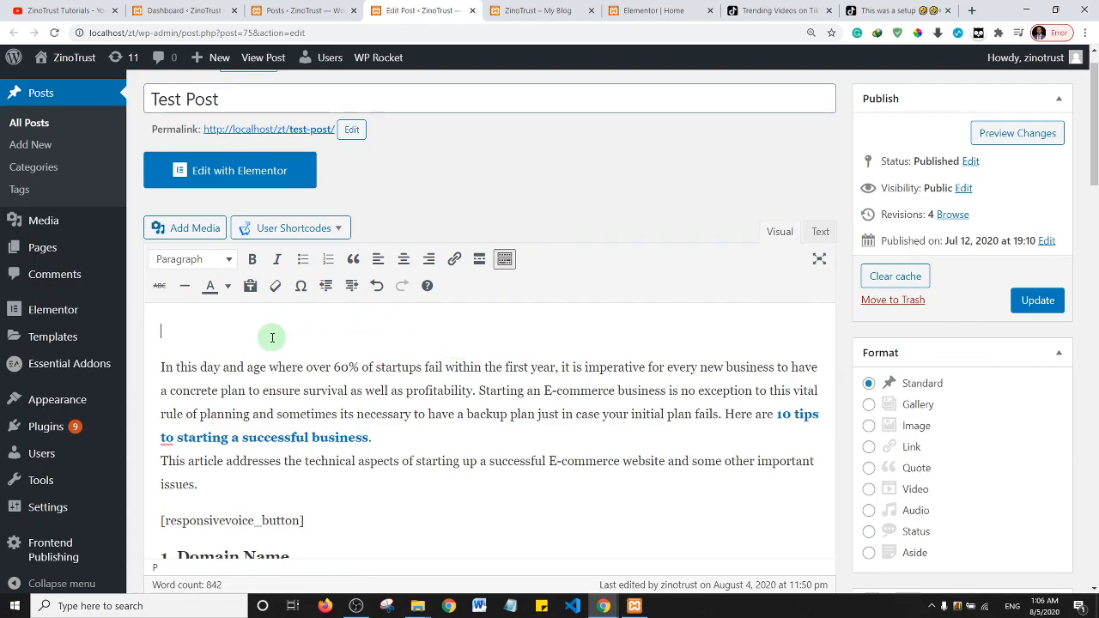
key("ctrl+v")
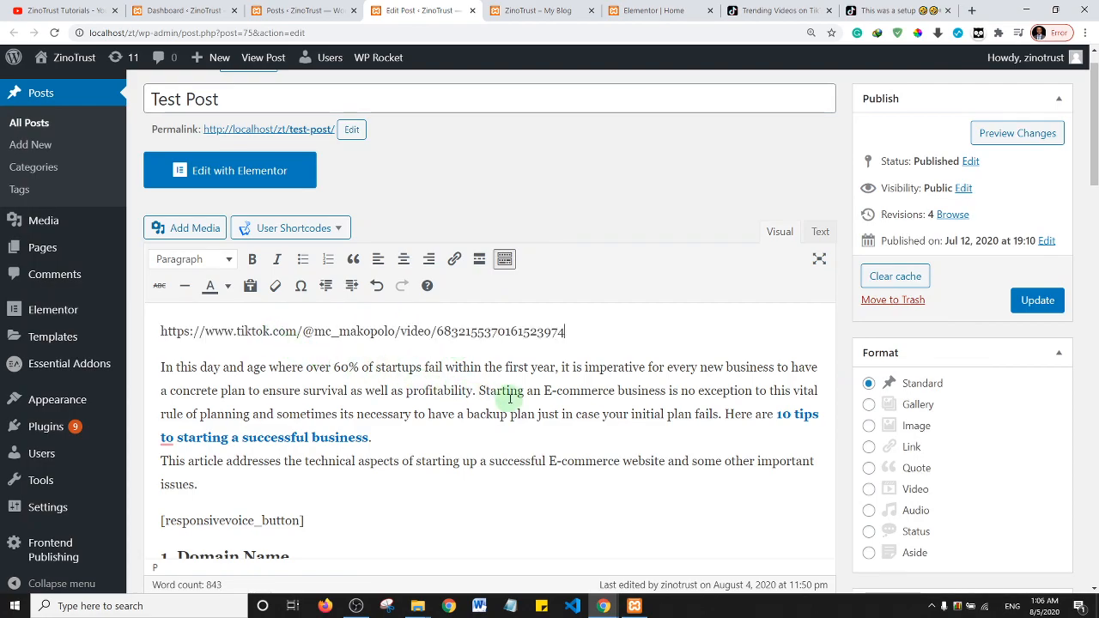
scroll(509, 404, "down", 1)
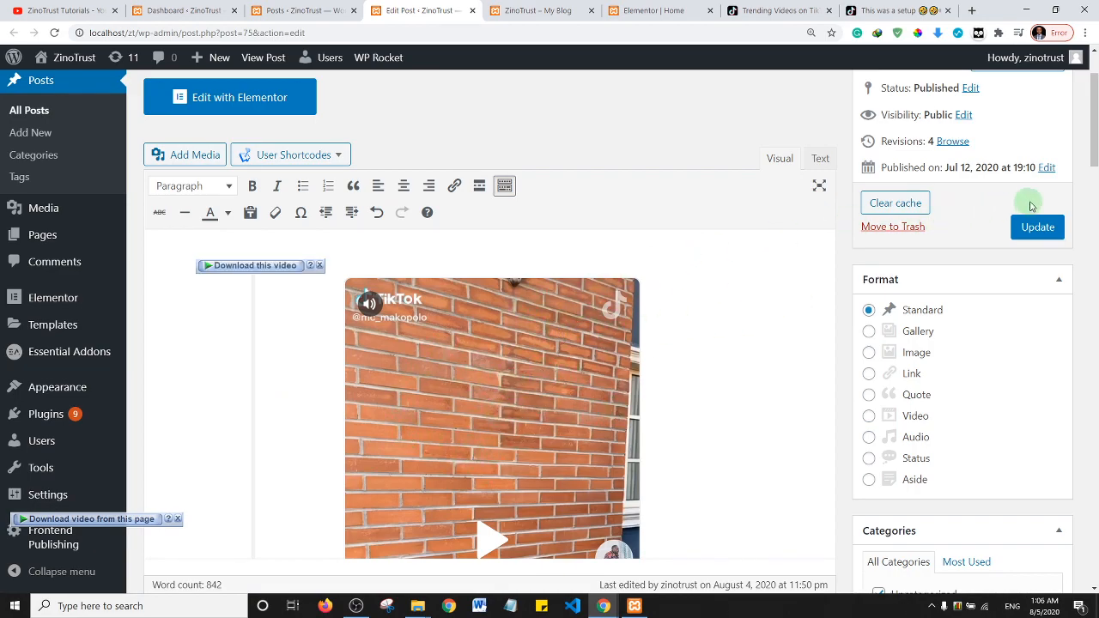
left_click(1040, 228)
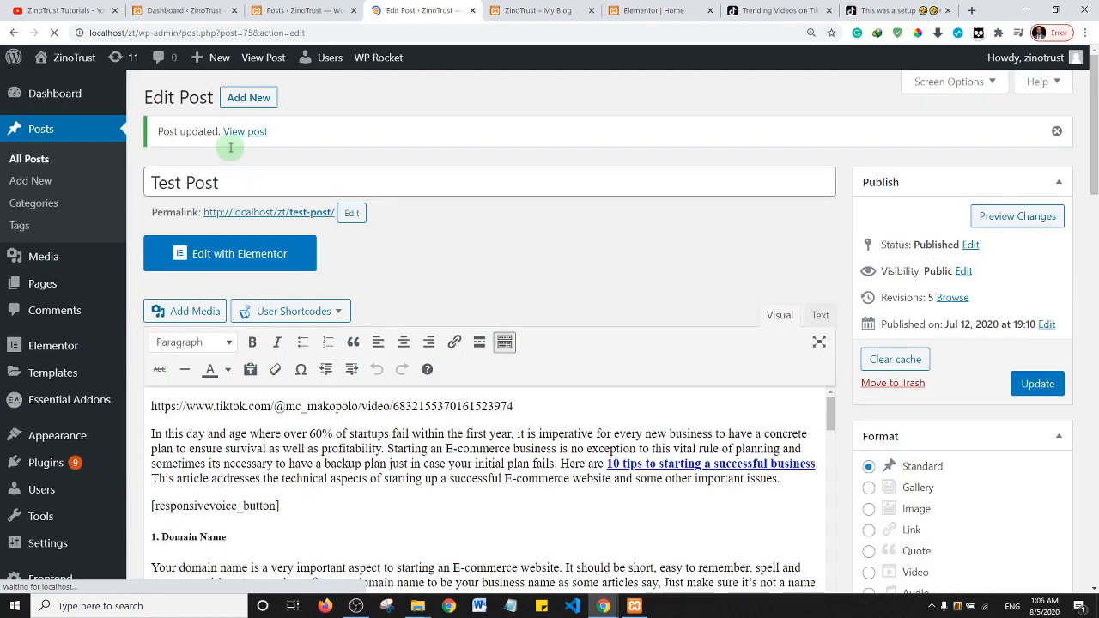
- View the updated Test Post in a new tab, close the old blog tab, and briefly play the embedded TikTok video
left_click(240, 132, "ctrl")
left_click(458, 10)
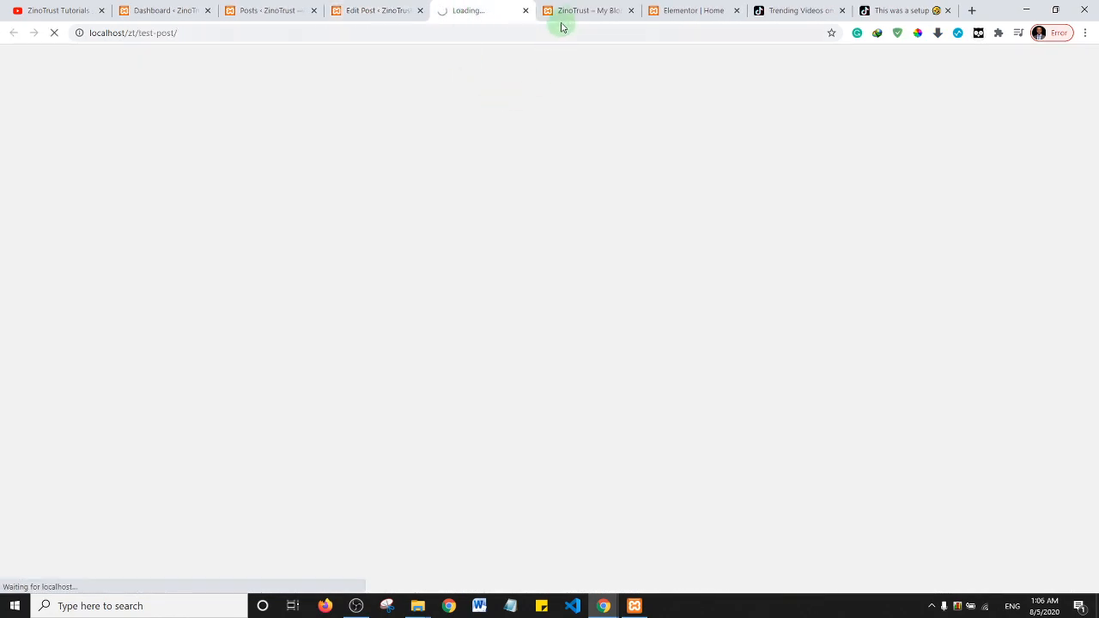
left_click(631, 11)
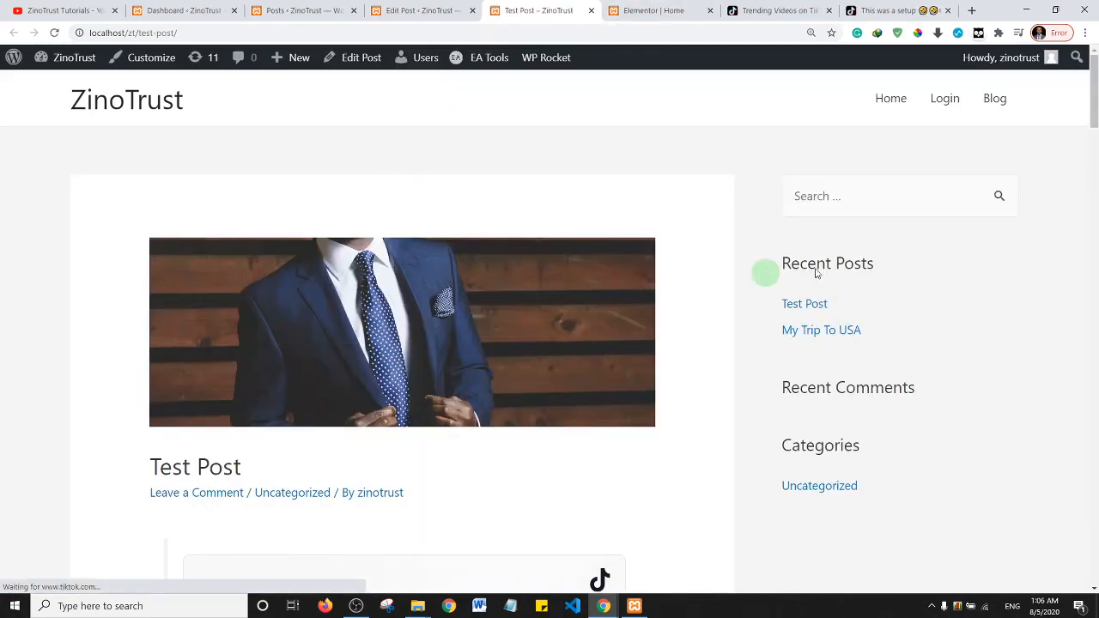
left_click_drag(1095, 100, 1095, 172)
left_click(397, 238)
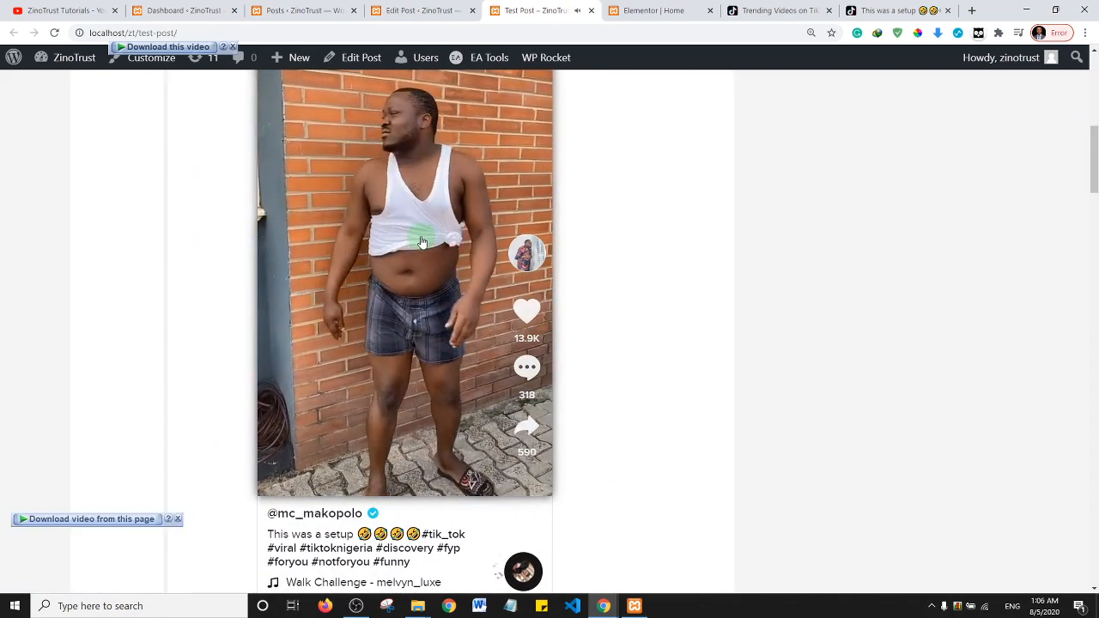
left_click(421, 242)
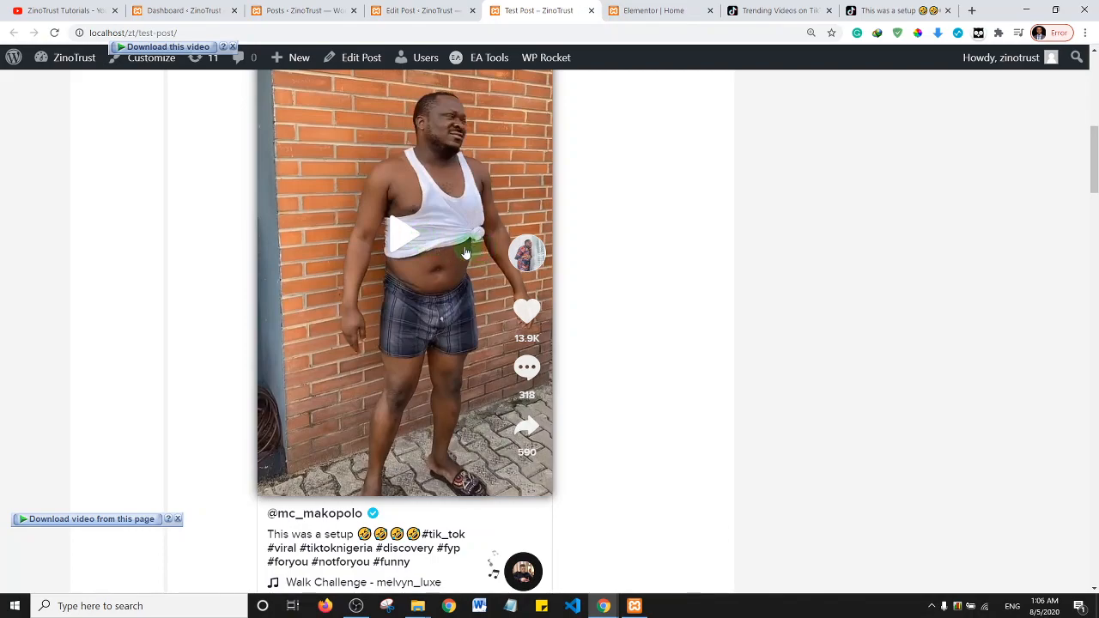
scroll(863, 221, "up", 6)
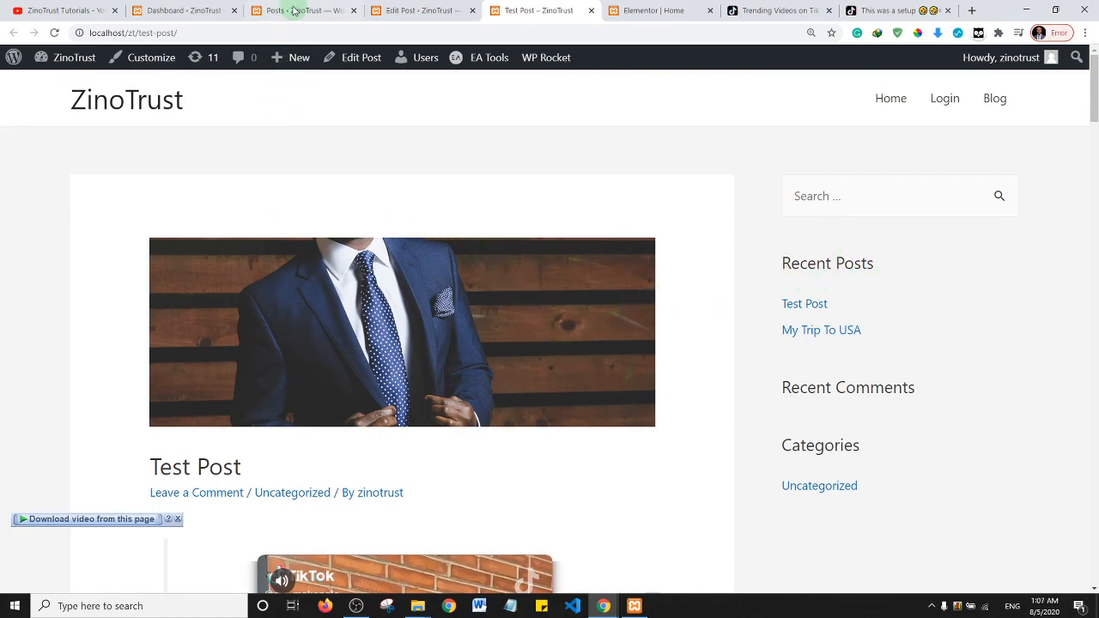
- Add a Text widget to the Main Sidebar from the WordPress dashboard's widget settings
left_click(211, 9)
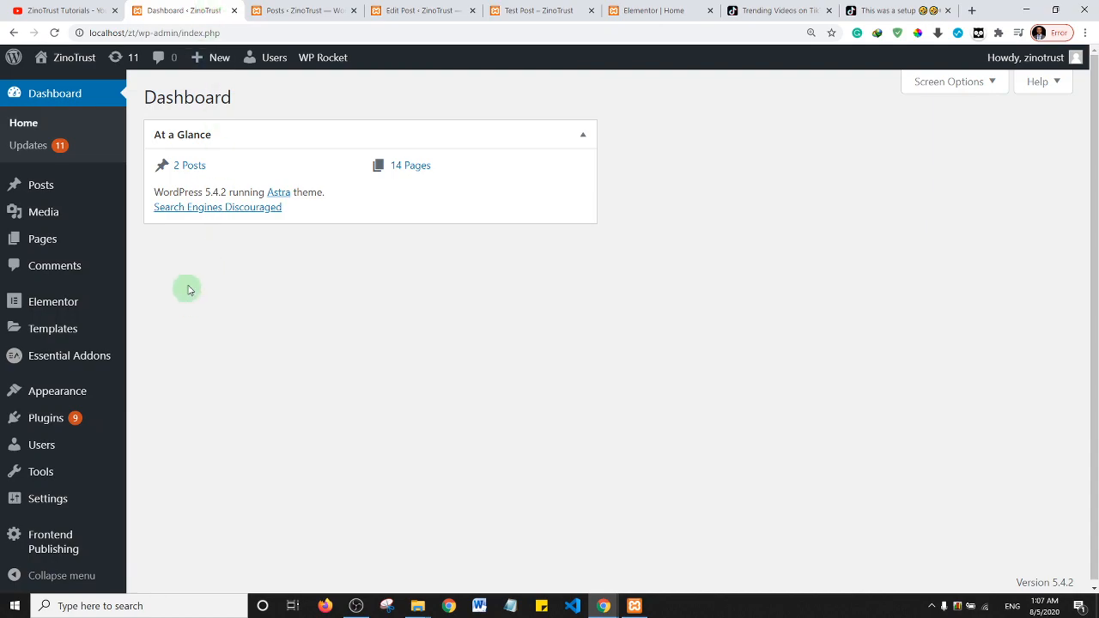
mouse_move(66, 392)
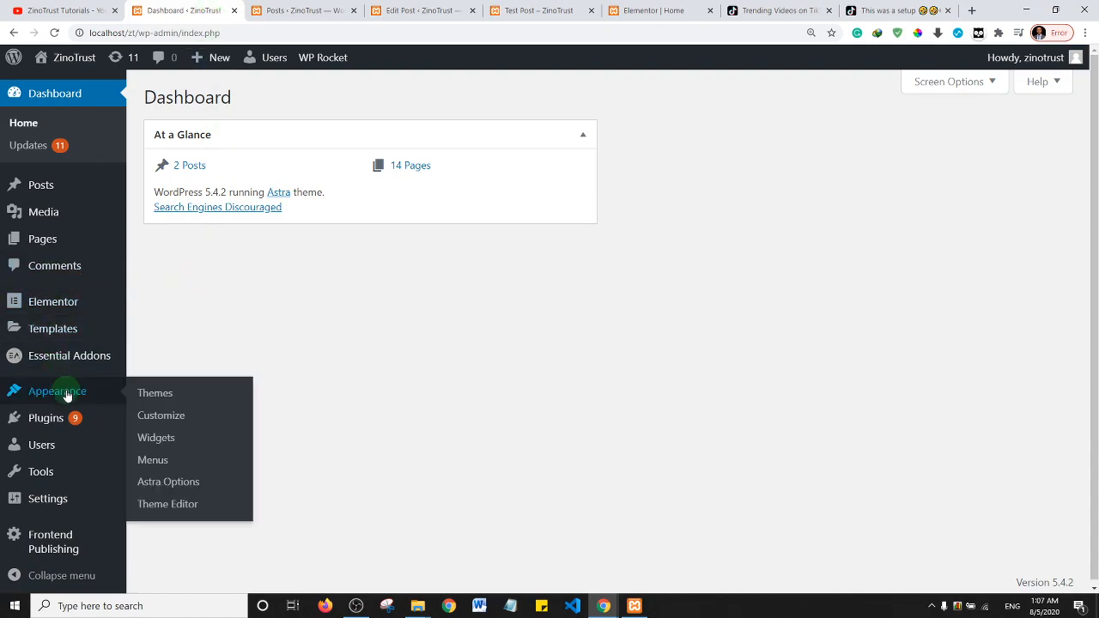
left_click(152, 441)
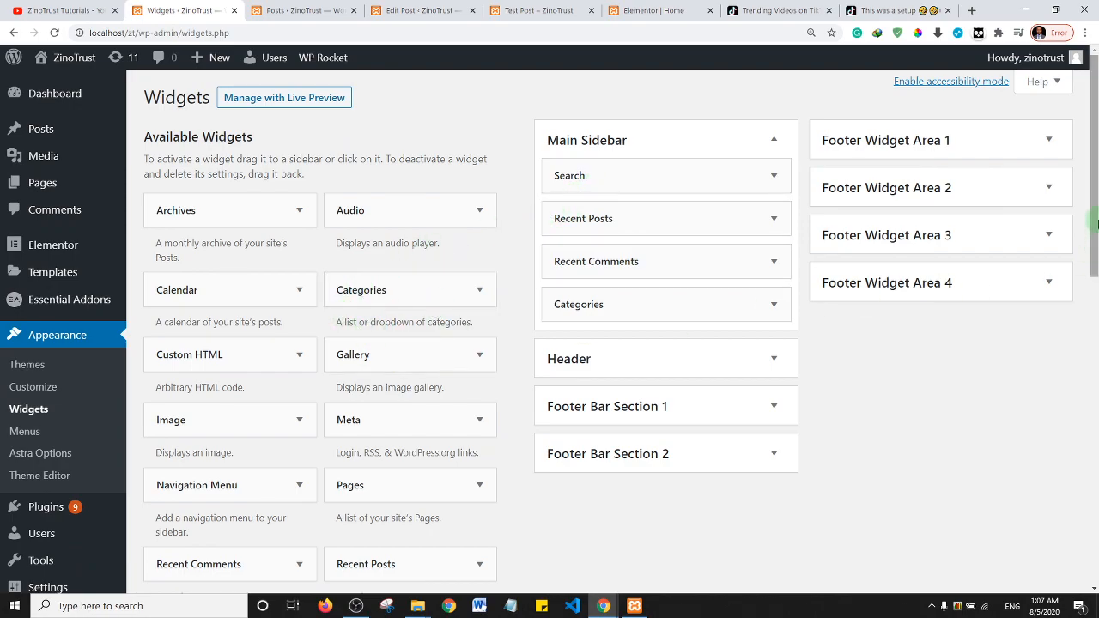
scroll(1096, 236, "down", 3)
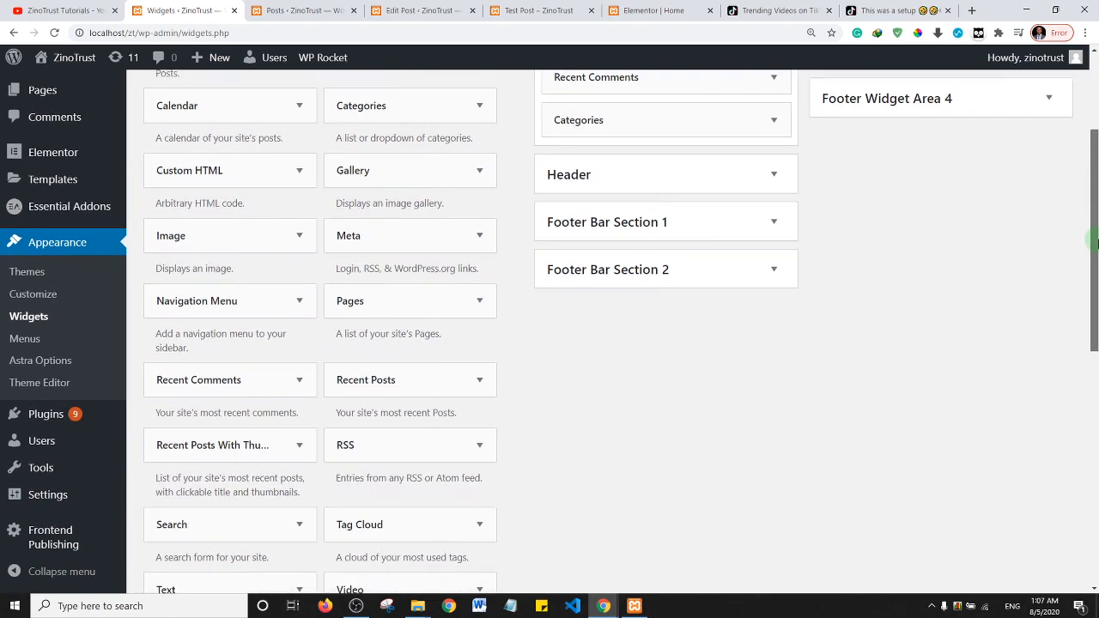
scroll(1097, 243, "down", 3)
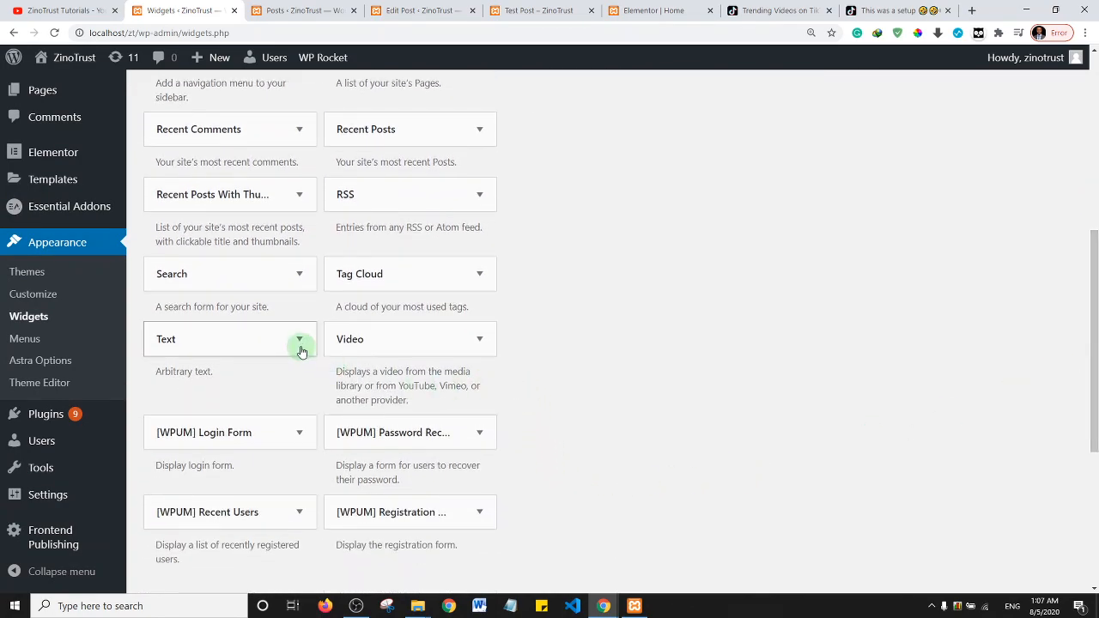
left_click(300, 345)
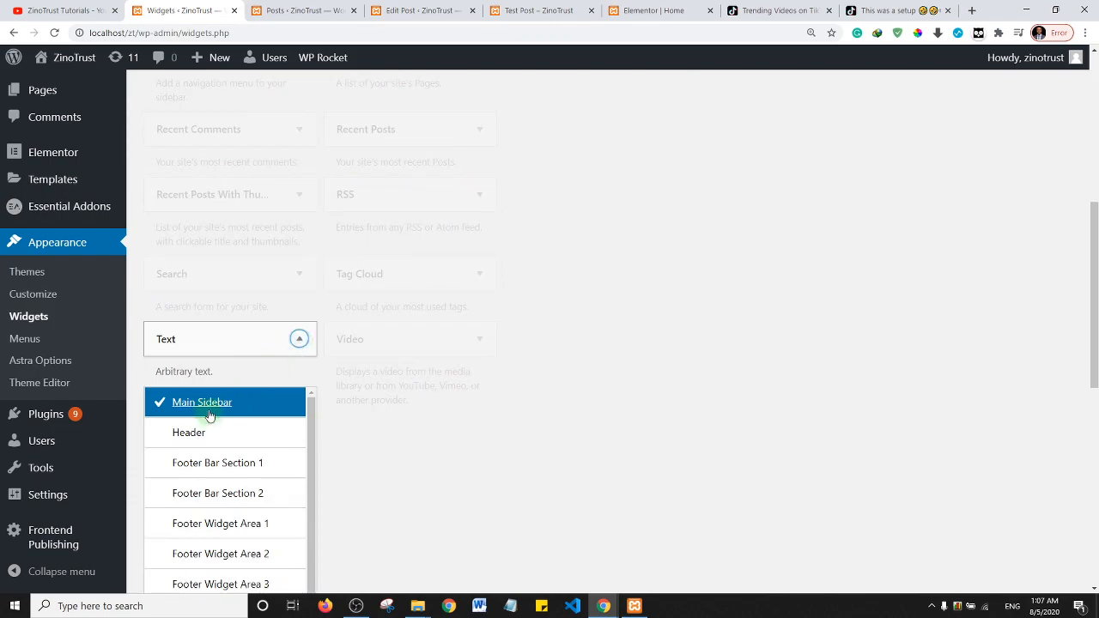
scroll(300, 349, "down", 4)
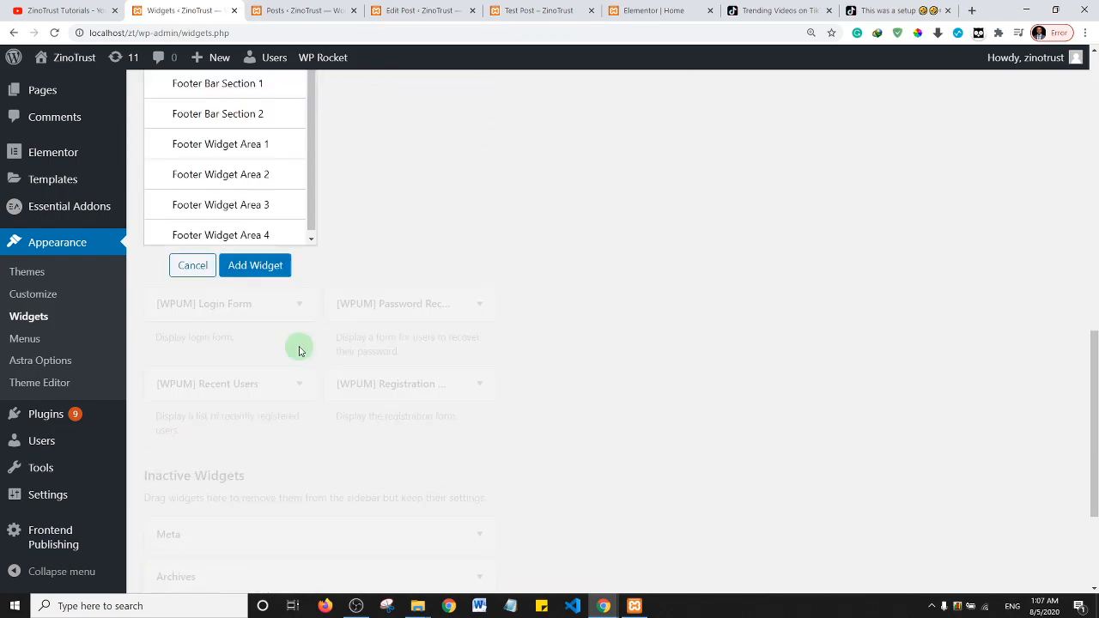
left_click(255, 265)
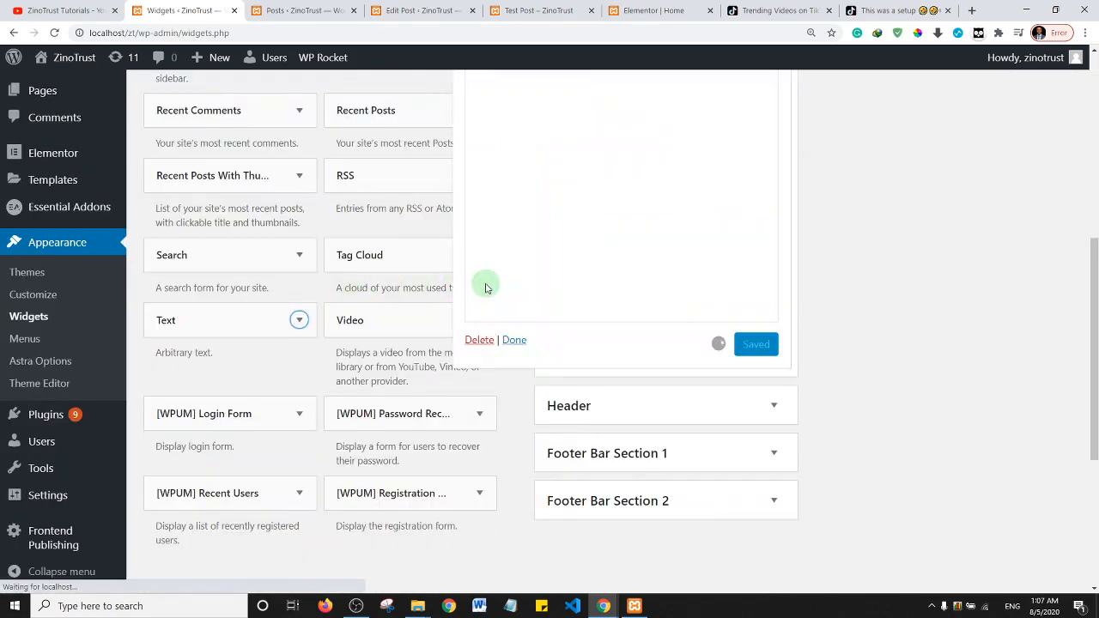
- Paste the copied TikTok video link into the body of the new Text widget and save it
left_click_drag(1095, 267, 1095, 198)
left_click(516, 237)
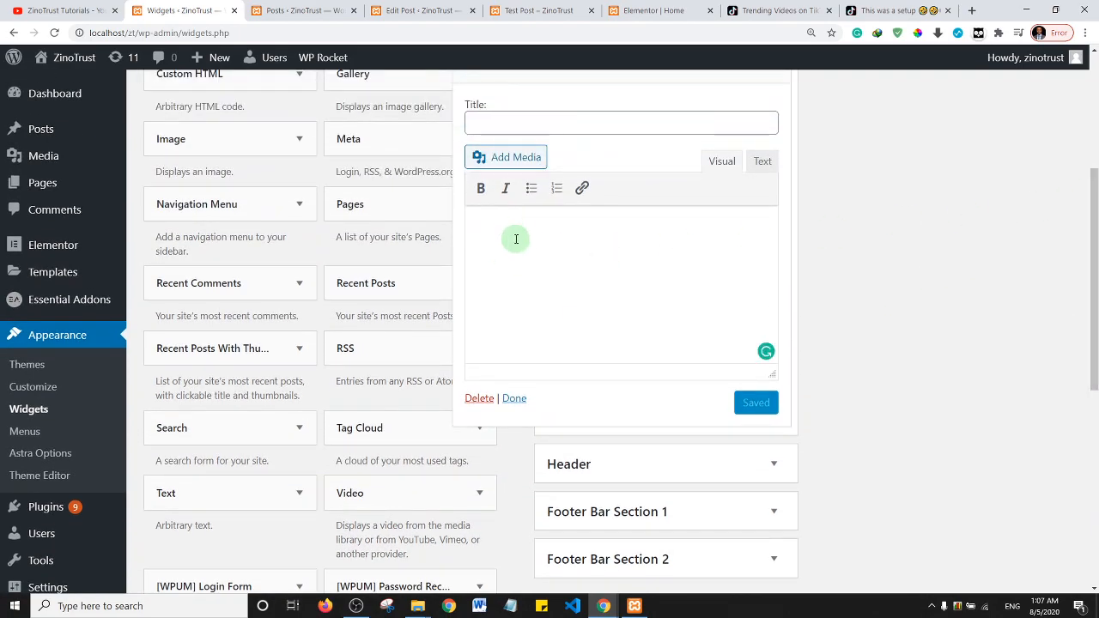
key("ctrl+v")
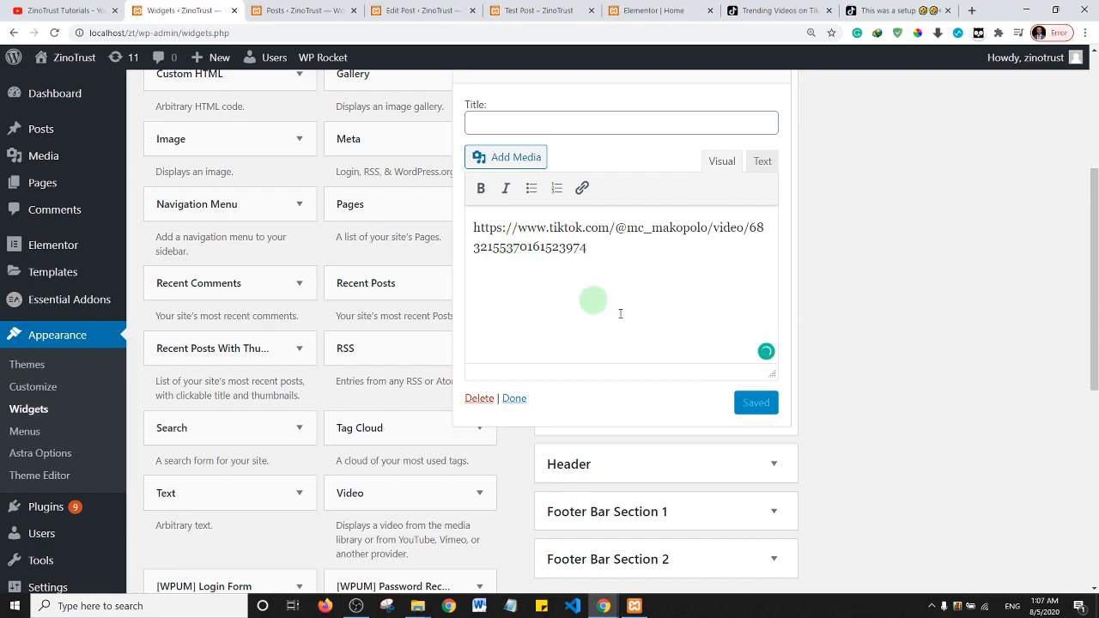
left_click(753, 404)
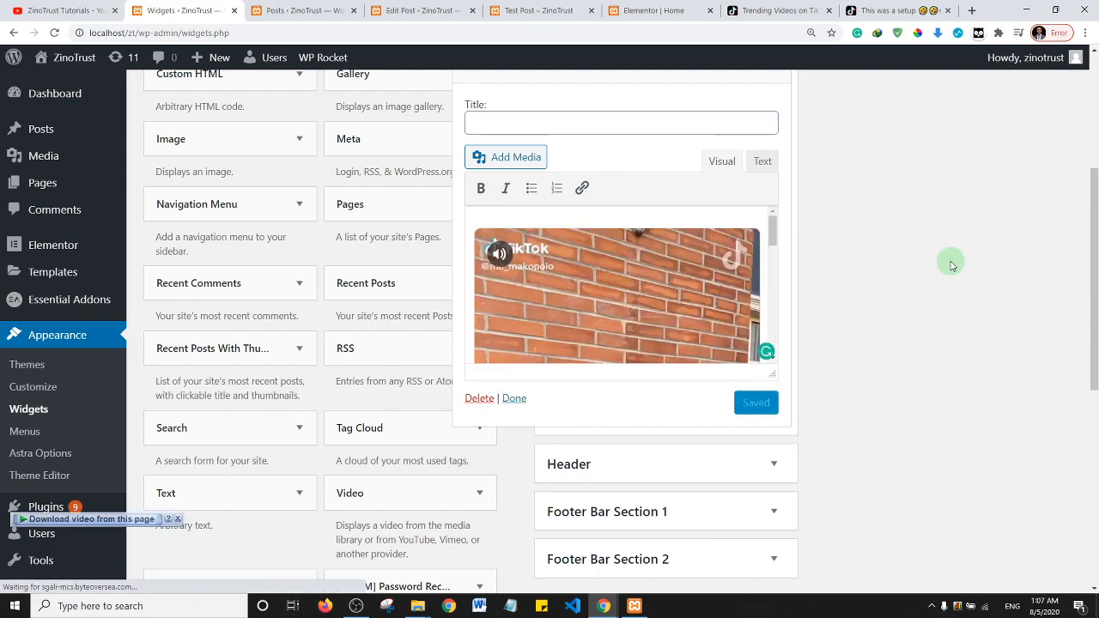
- Reload the published Test Post page and check the embedded TikTok videos in the post body and the sidebar
left_click(421, 10)
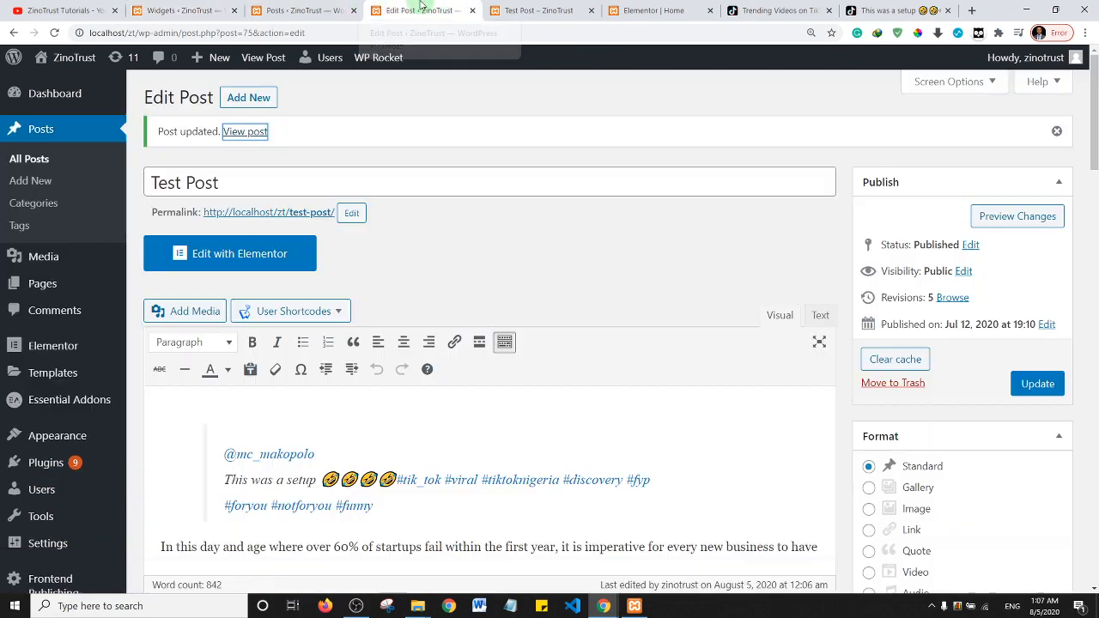
left_click(534, 10)
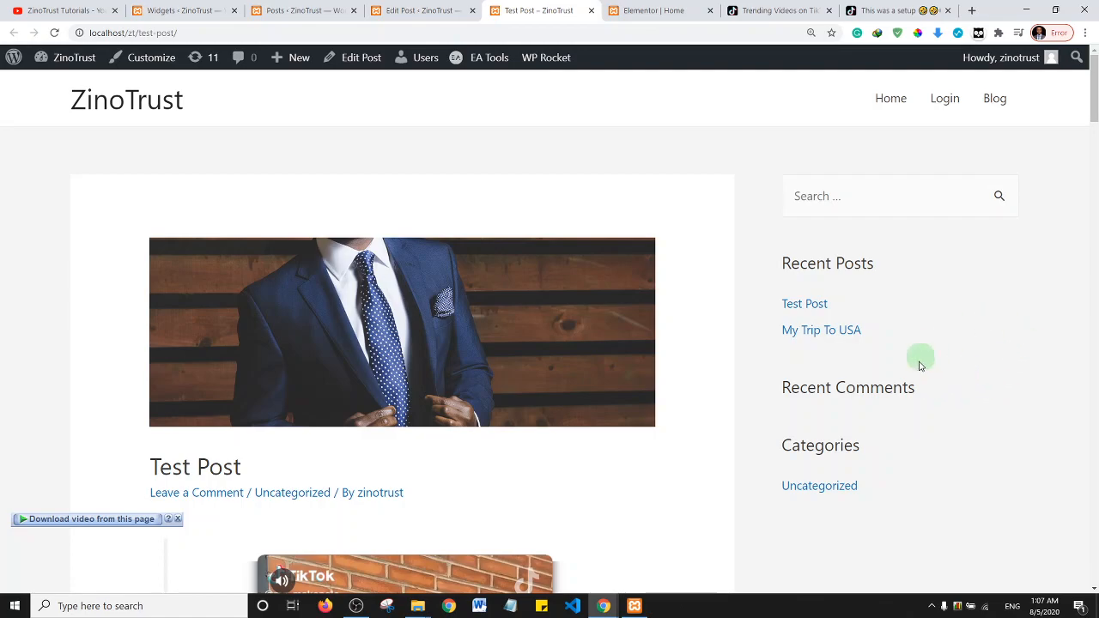
left_click(54, 32)
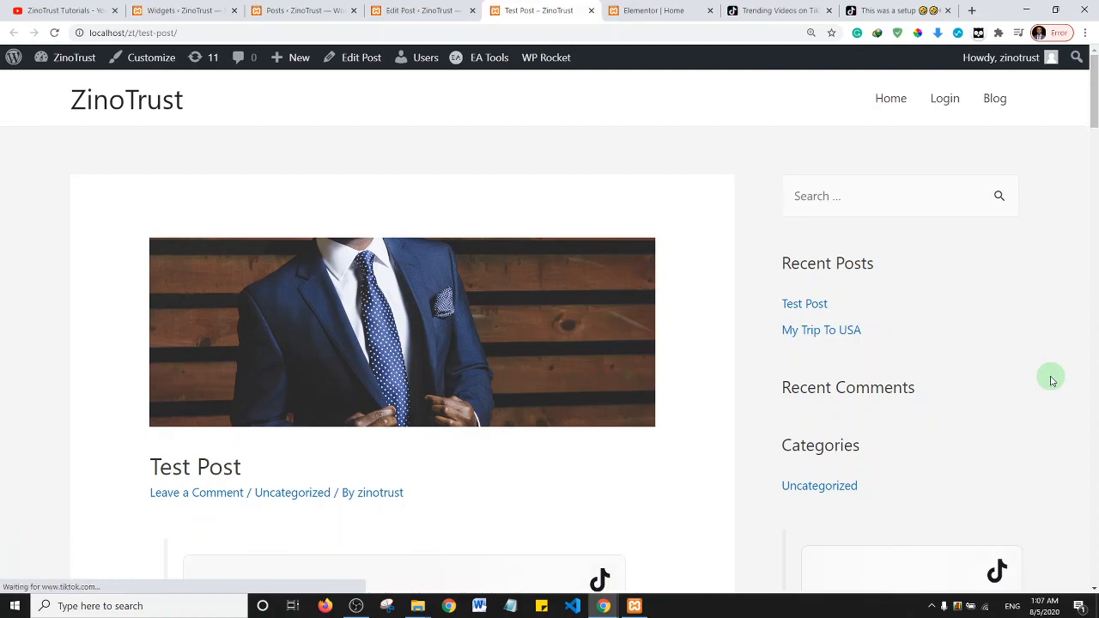
left_click_drag(1092, 91, 1097, 208)
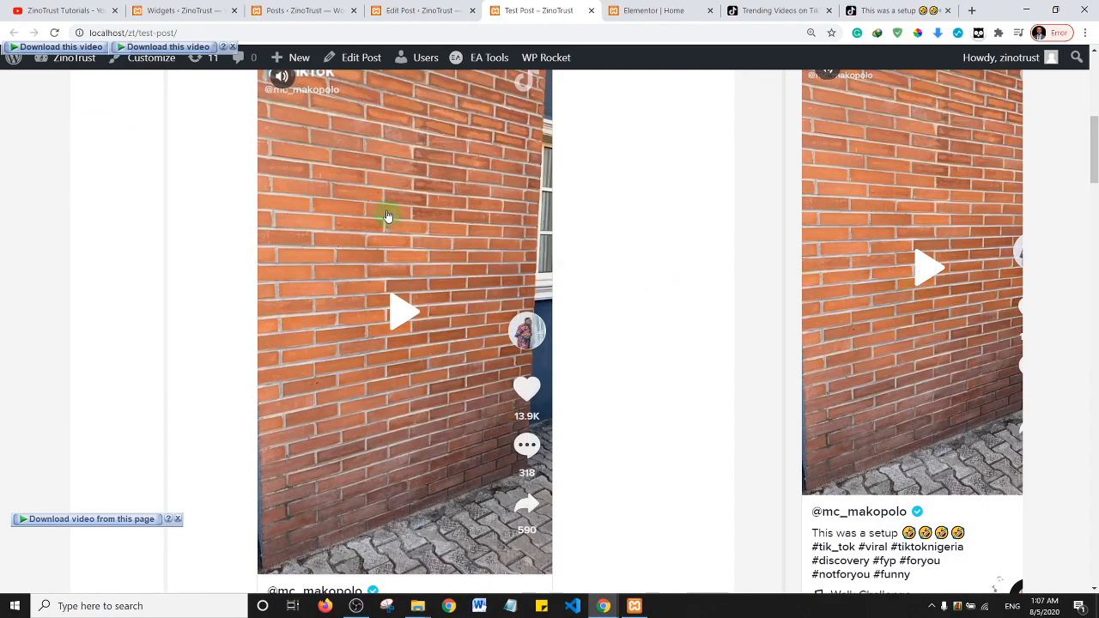
scroll(383, 206, "up", 6)
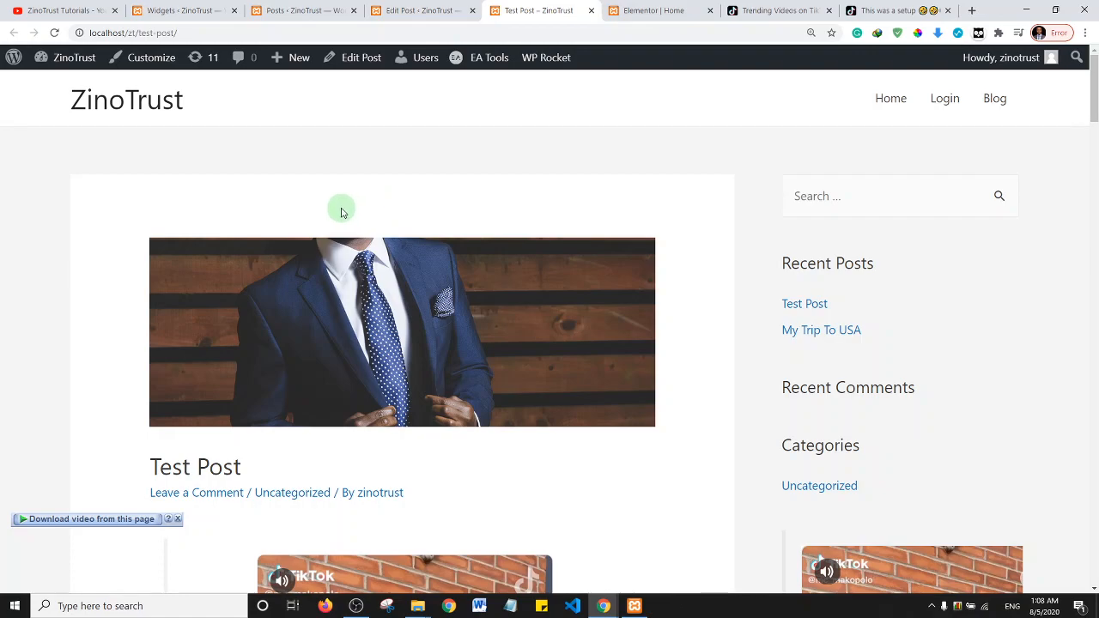
- Search the WordPress plugin directory for "tiktok" and install and activate the QuadLayers TikTok Feed plugin
left_click(188, 7)
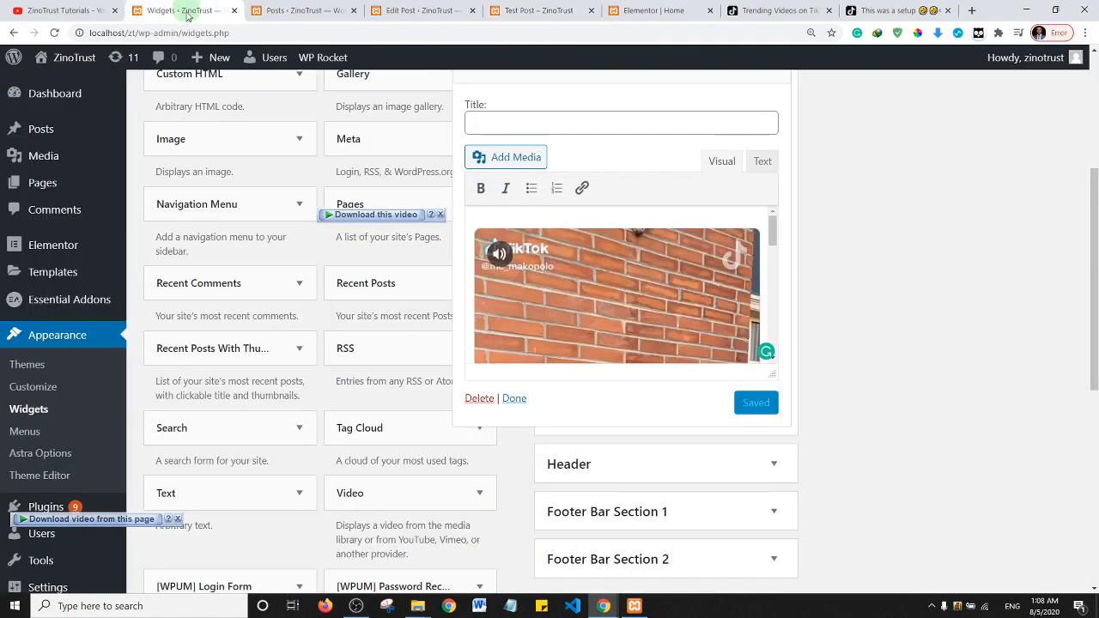
mouse_move(61, 513)
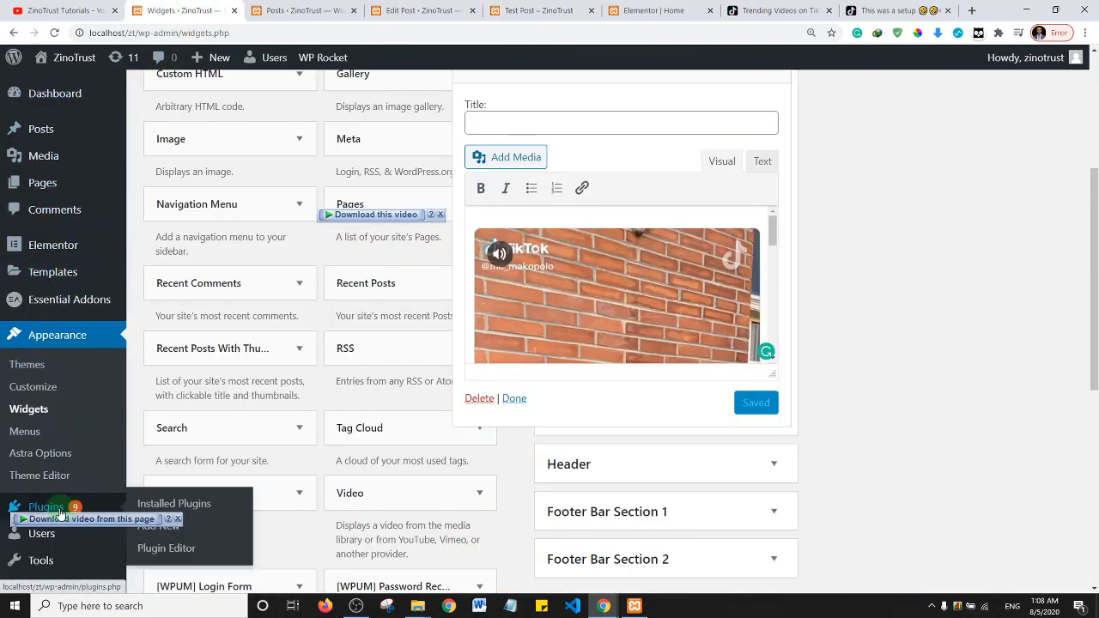
scroll(54, 513, "down", 4)
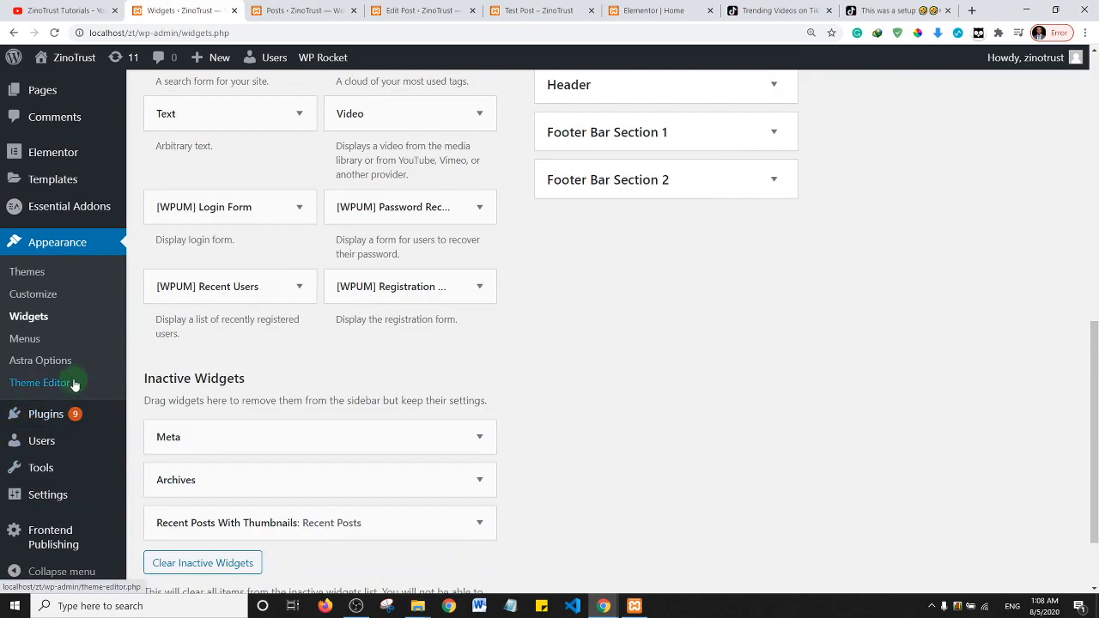
left_click(159, 439)
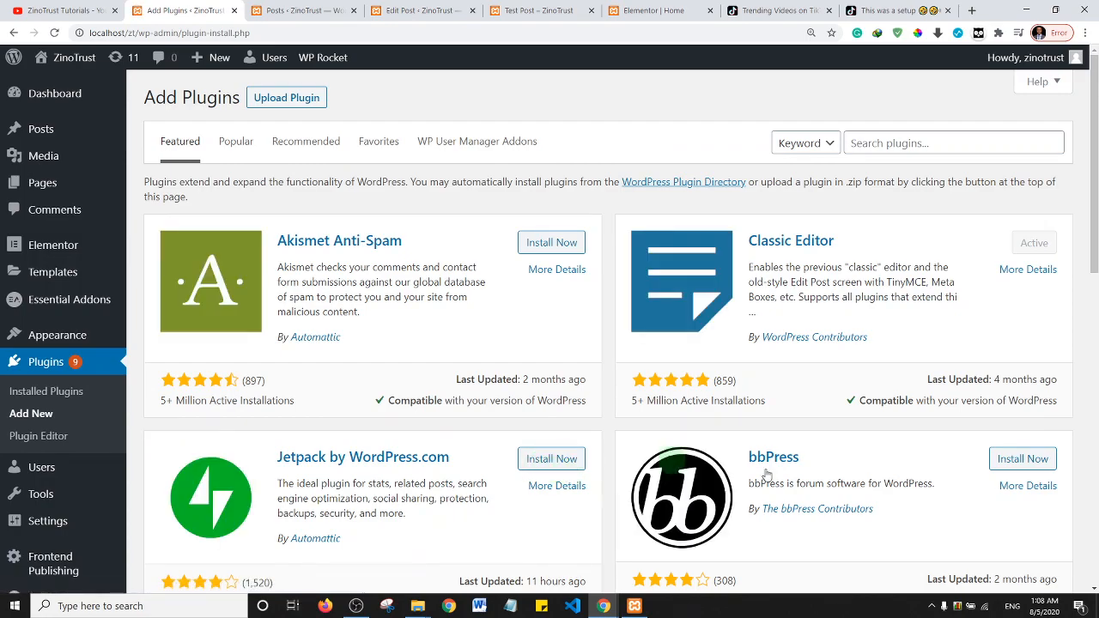
left_click(901, 144)
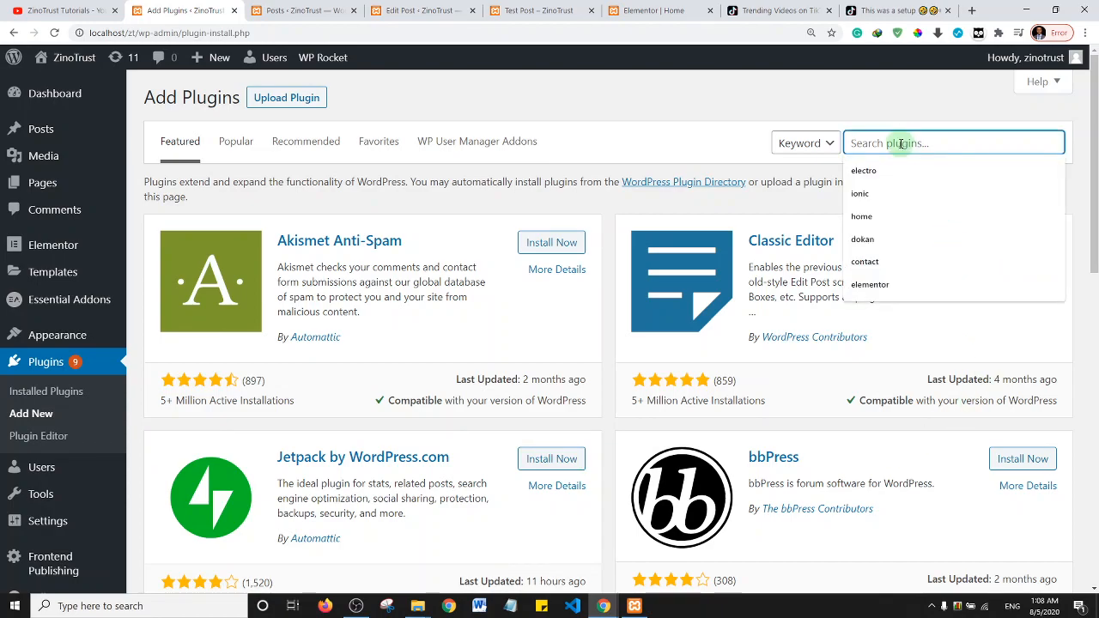
type("tiktok")
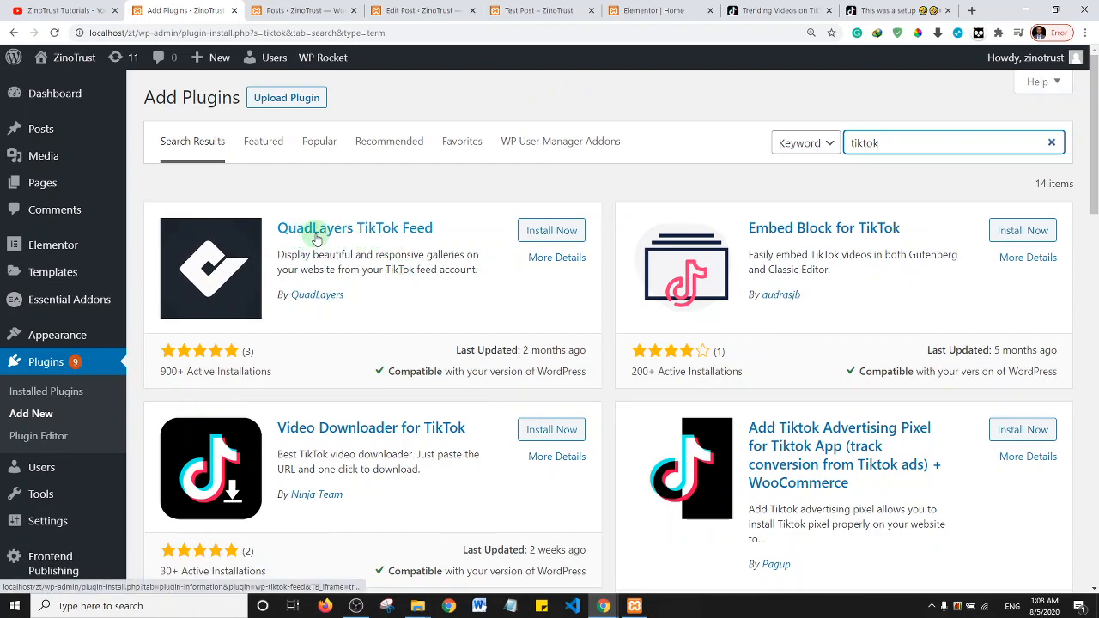
left_click(541, 243)
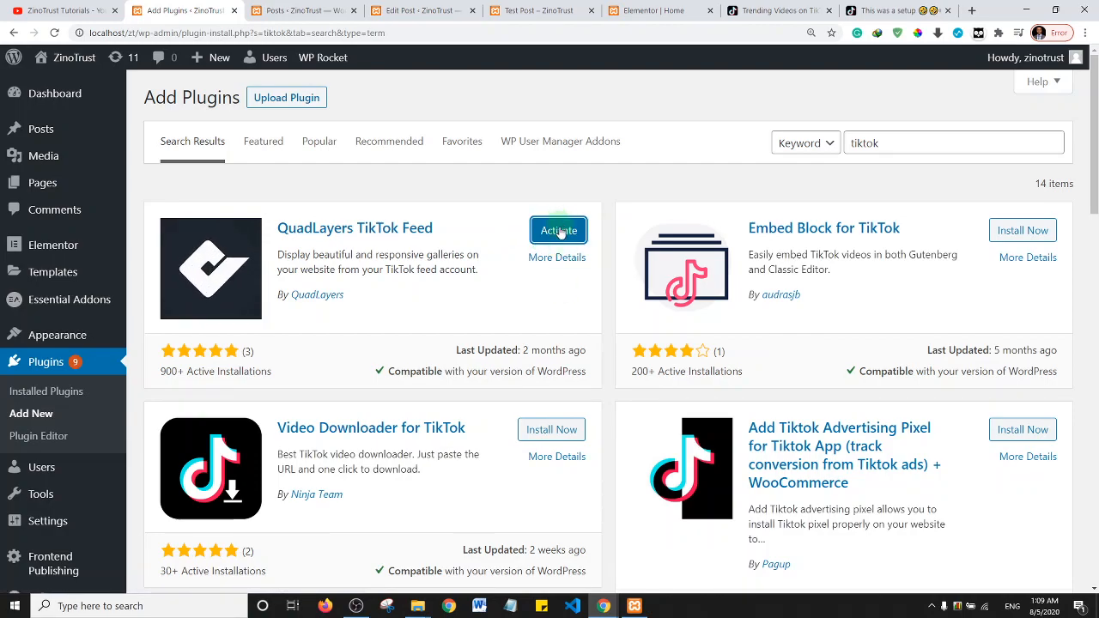
left_click(559, 231)
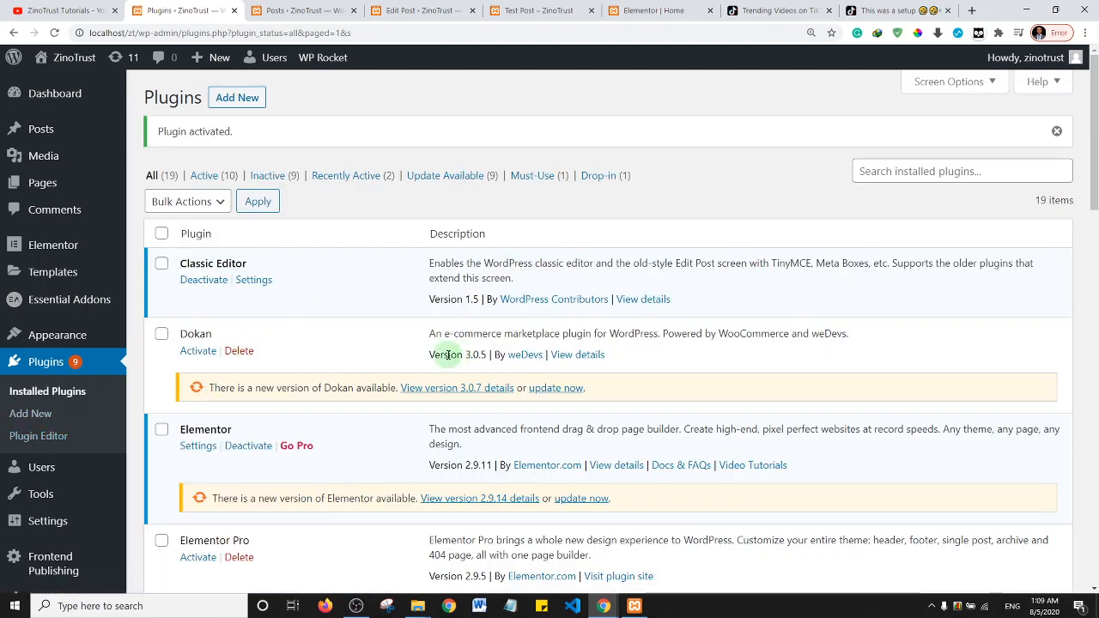
- Open the feed list of the TikTok Feed plugin and start creating a new feed
scroll(133, 240, "down", 1)
scroll(133, 241, "down", 20)
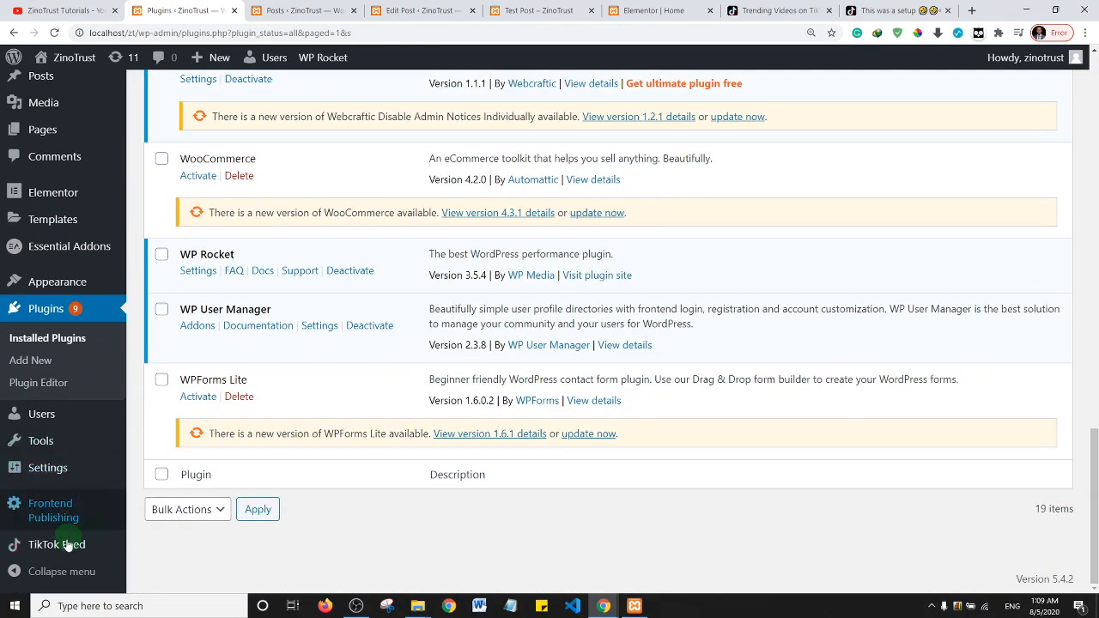
mouse_move(64, 554)
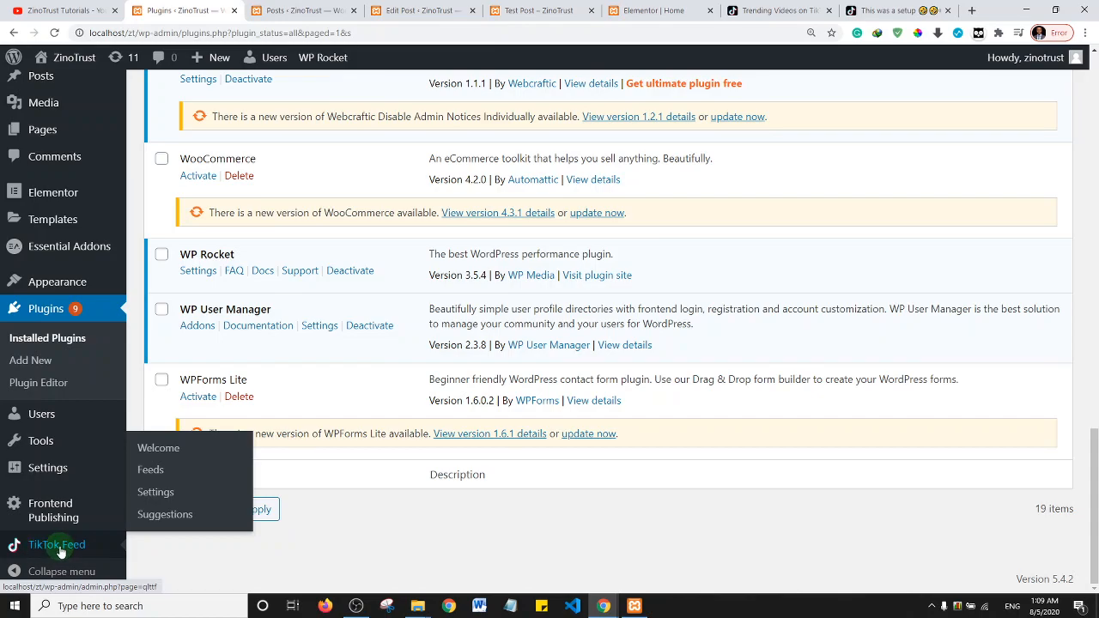
left_click(151, 471)
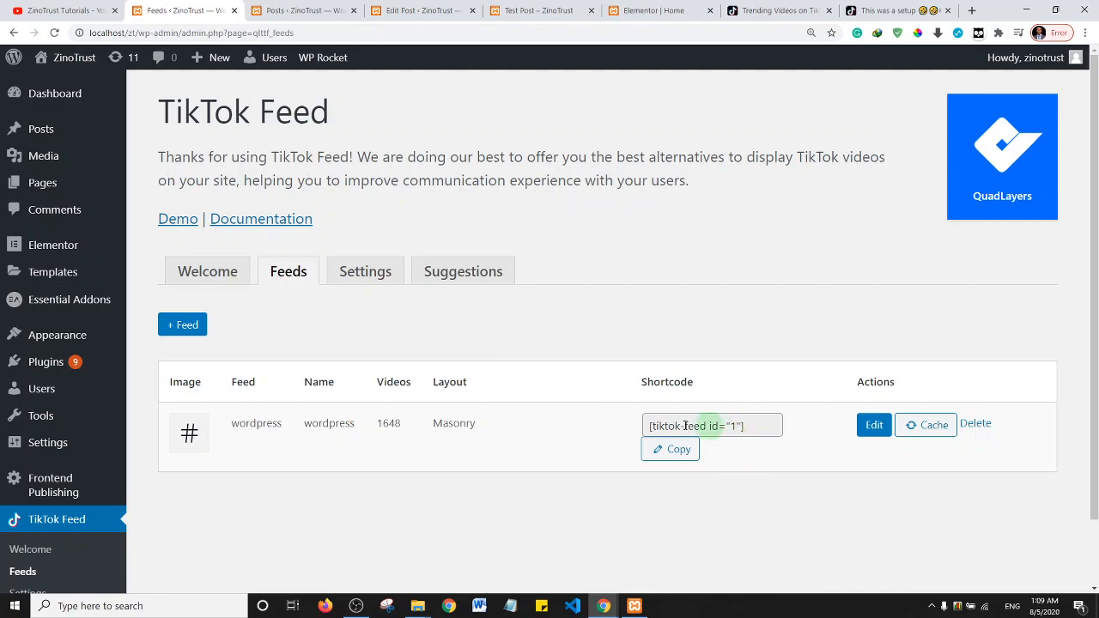
left_click(183, 326)
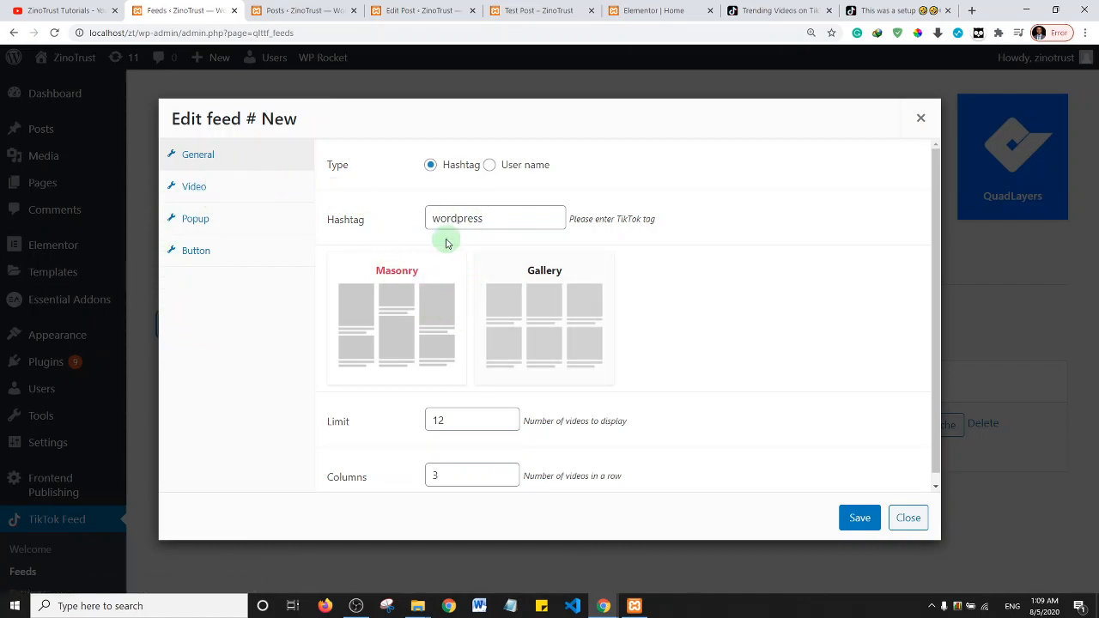
left_click(489, 165)
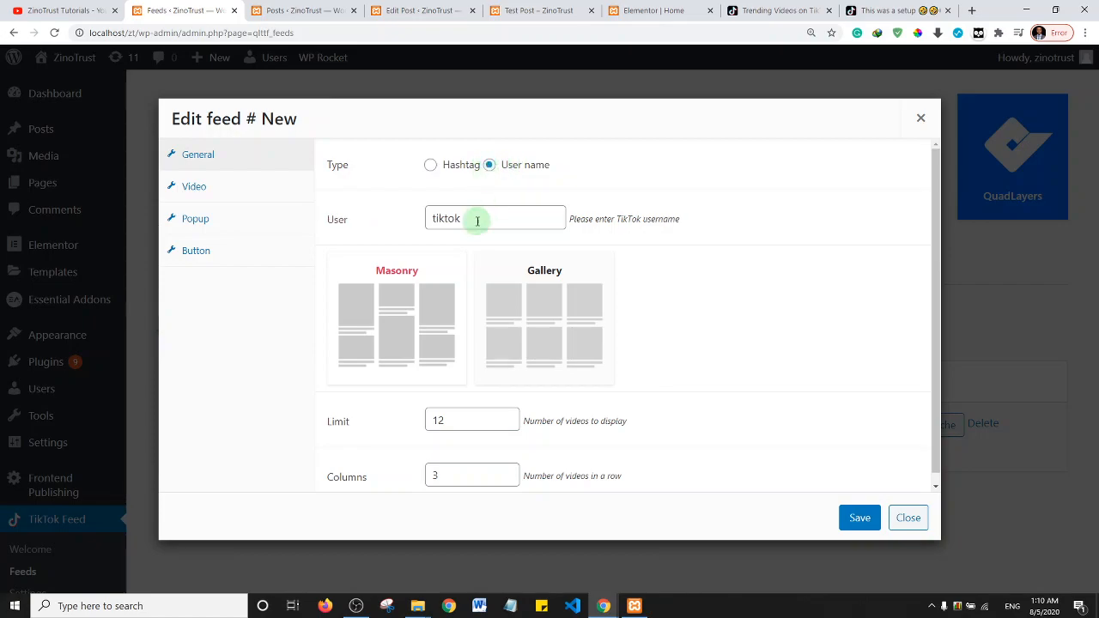
left_click_drag(477, 218, 406, 221)
left_click(408, 223)
left_click(431, 166)
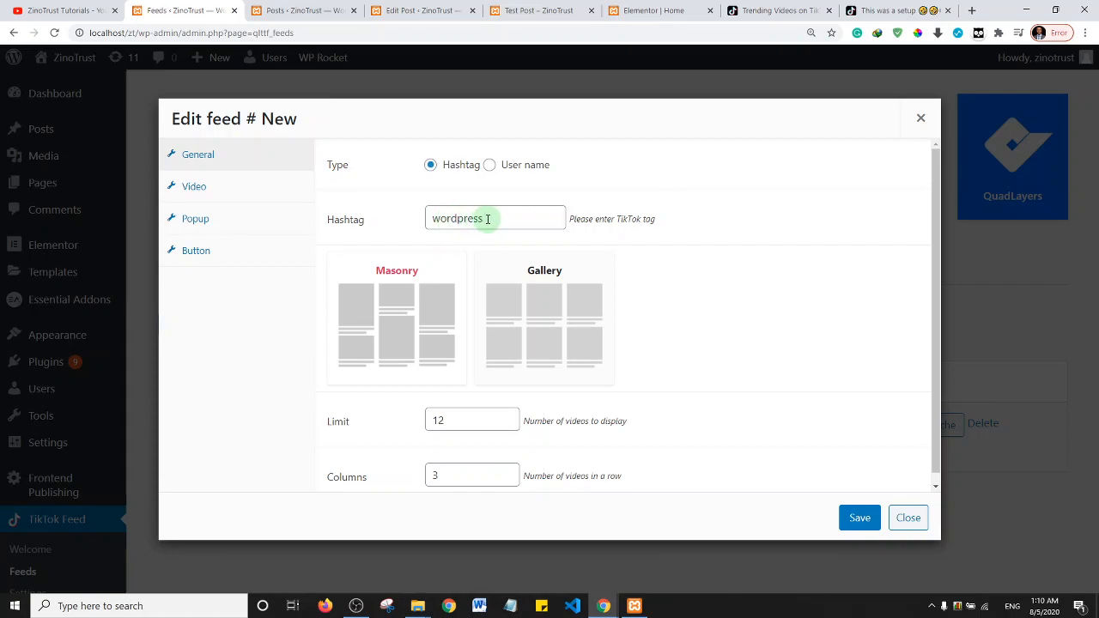
left_click_drag(488, 219, 413, 227)
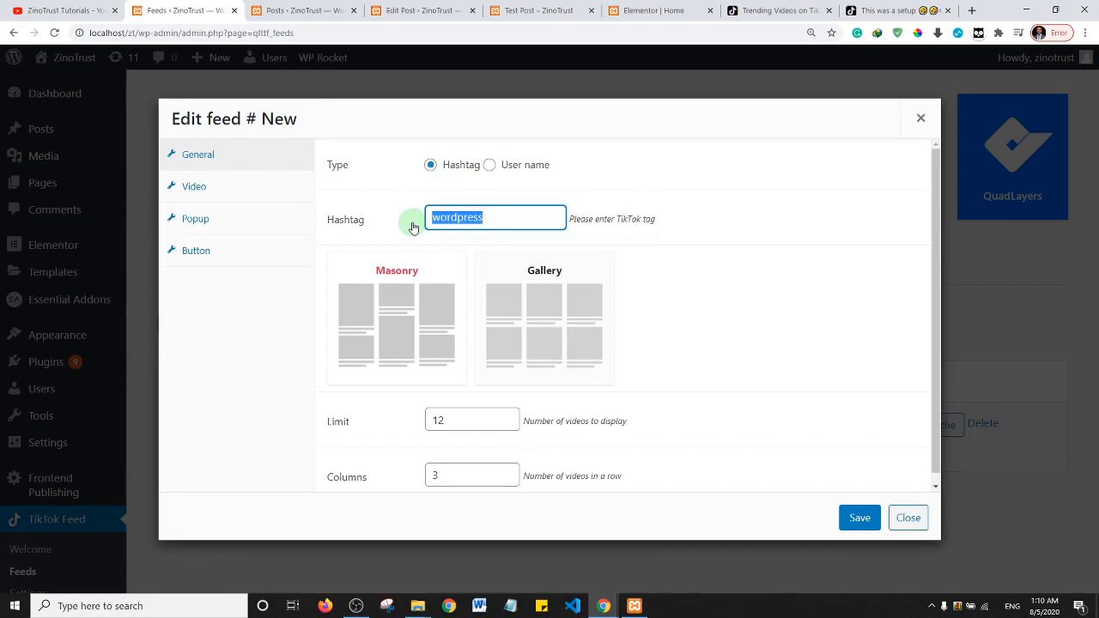
left_click(405, 222)
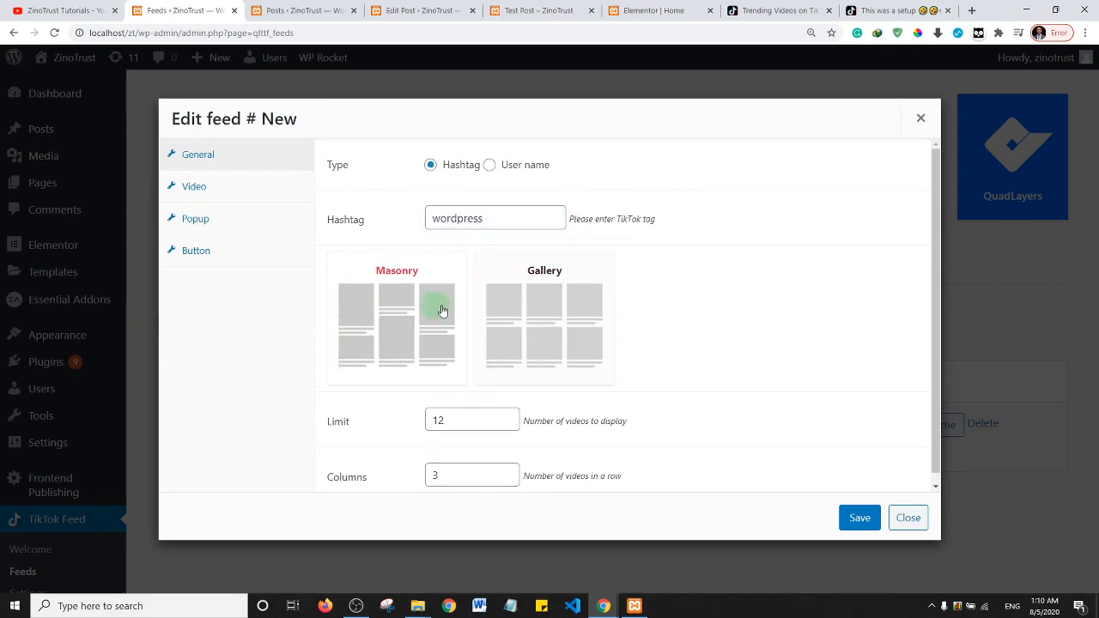
- Choose the Gallery layout for the new feed and review its Video, Popup and Button settings
left_click(534, 306)
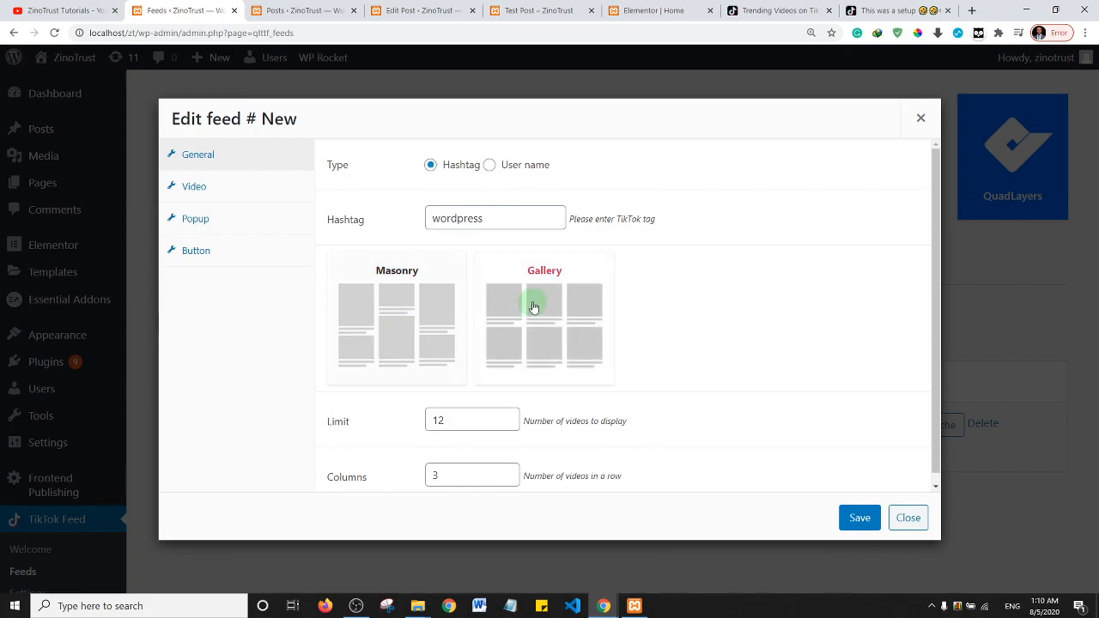
scroll(658, 400, "down", 1)
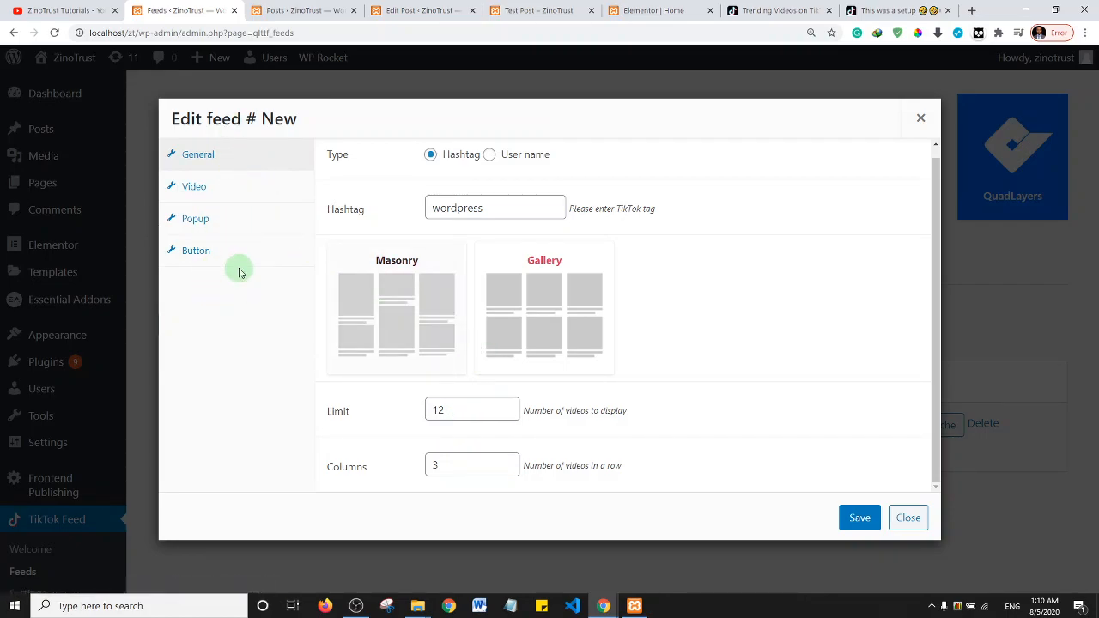
left_click(215, 187)
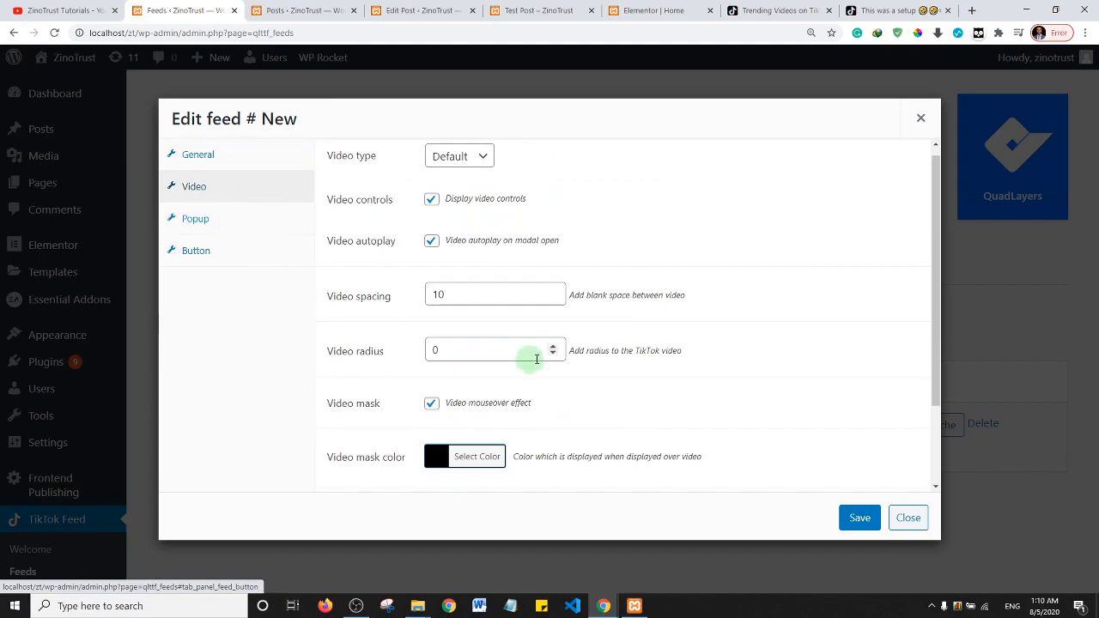
scroll(540, 242, "down", 2)
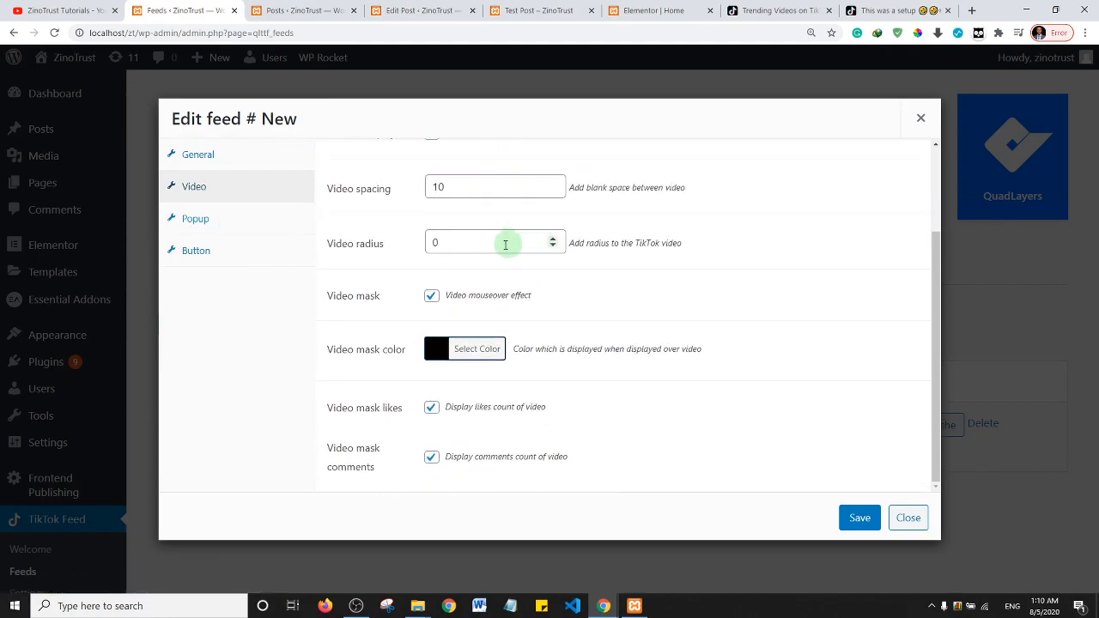
scroll(510, 243, "up", 3)
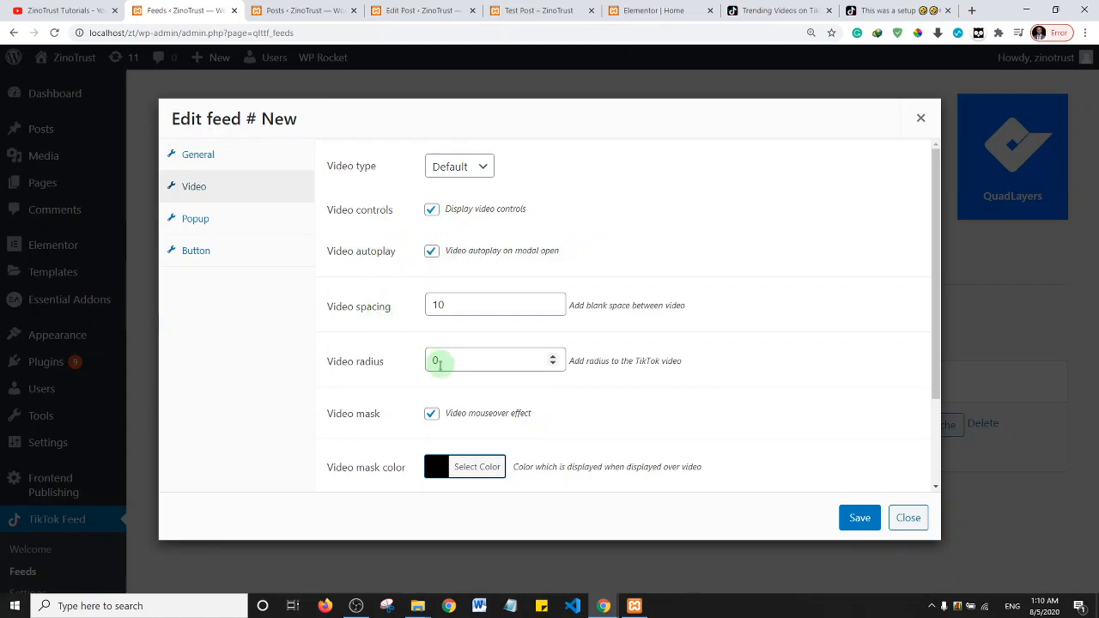
left_click(210, 218)
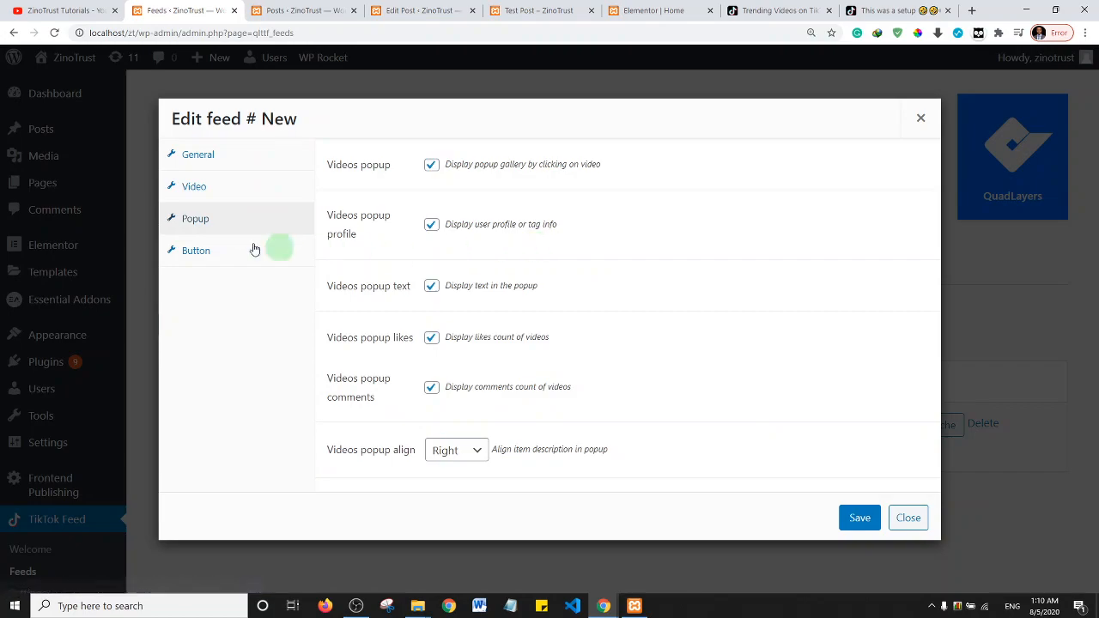
left_click(203, 254)
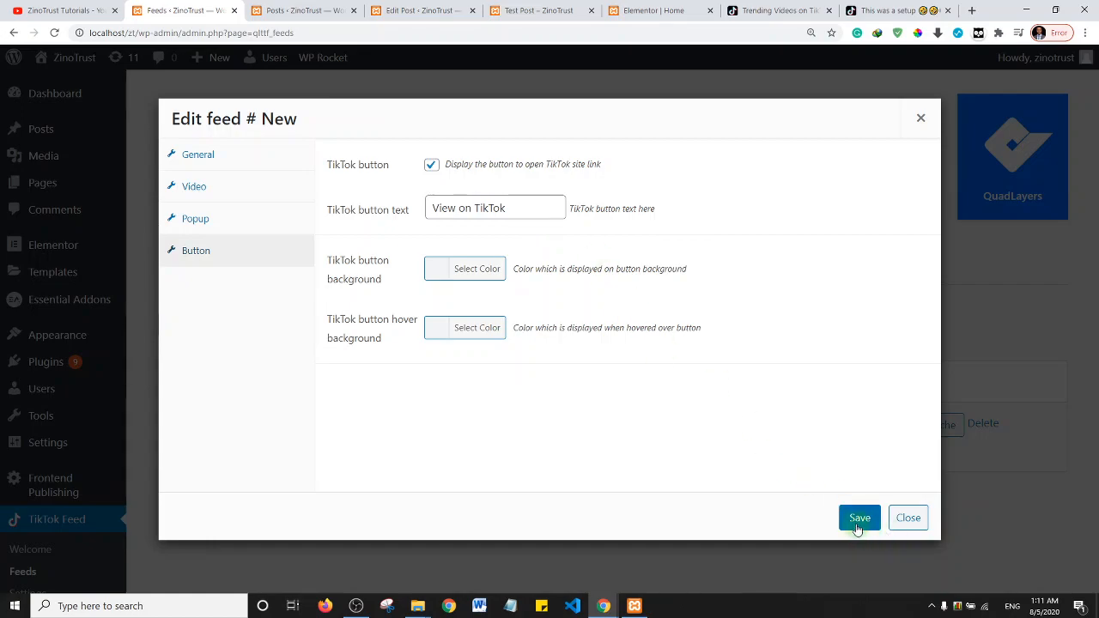
- Set the new feed's hashtag to "programming" in its general settings and save the feed
left_click(216, 153)
left_click_drag(483, 218, 371, 234)
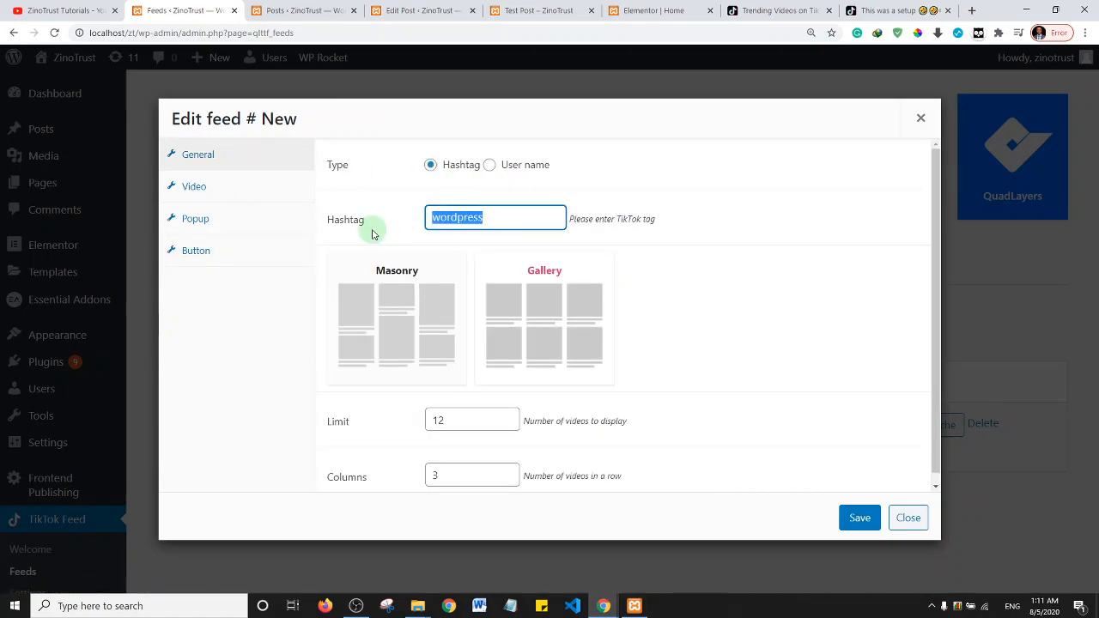
type("programming")
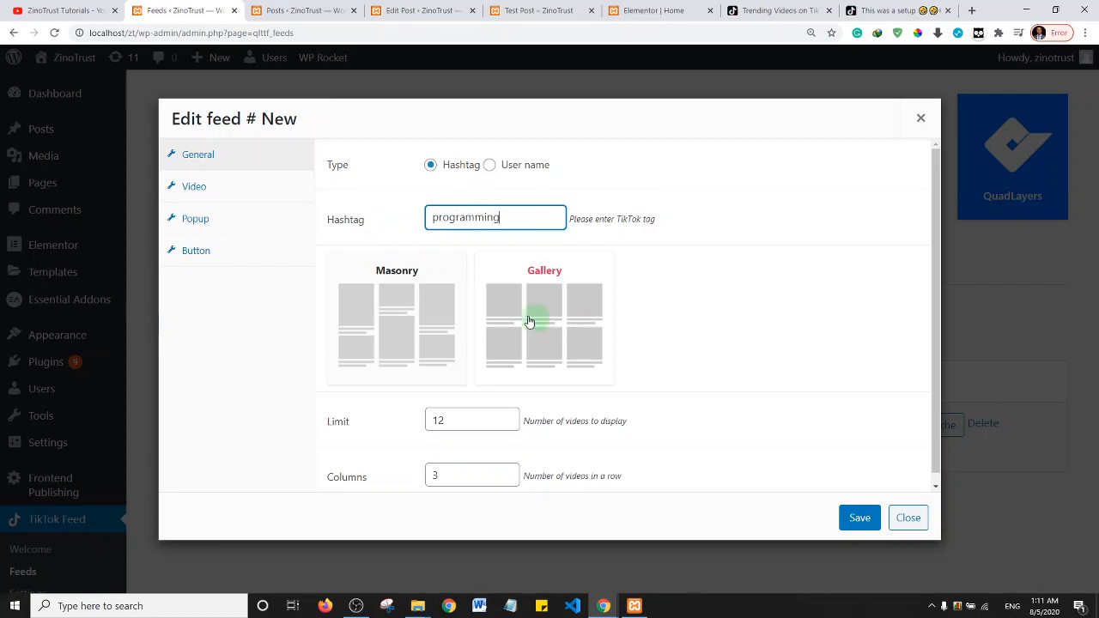
left_click(858, 520)
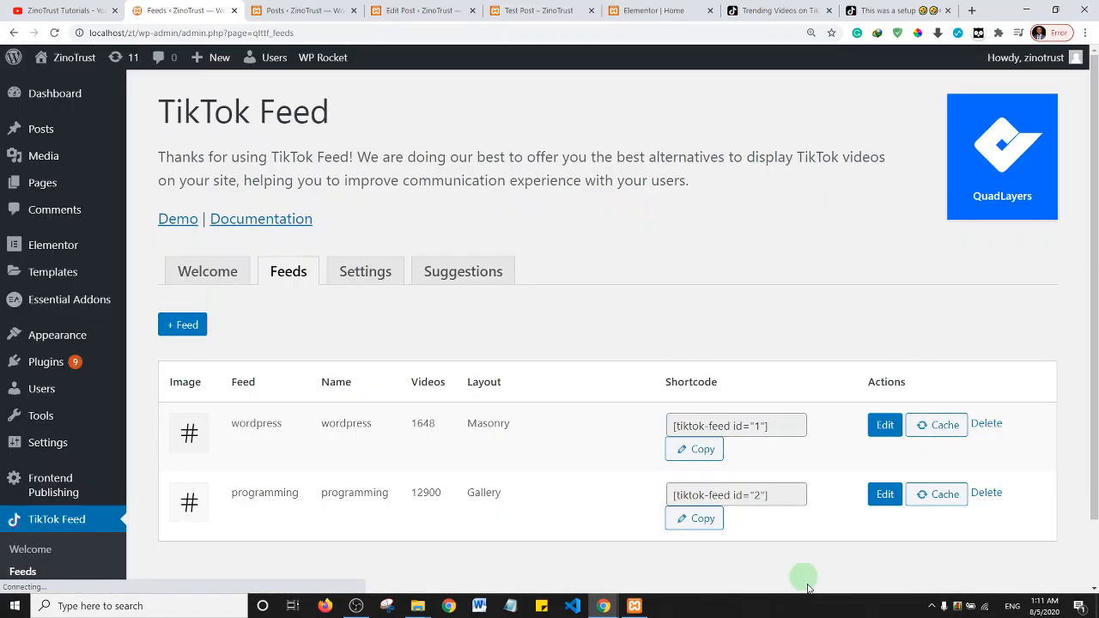
- Copy the shortcode [tiktok-feed id="2"] of the programming feed from the feed list
scroll(618, 494, "down", 1)
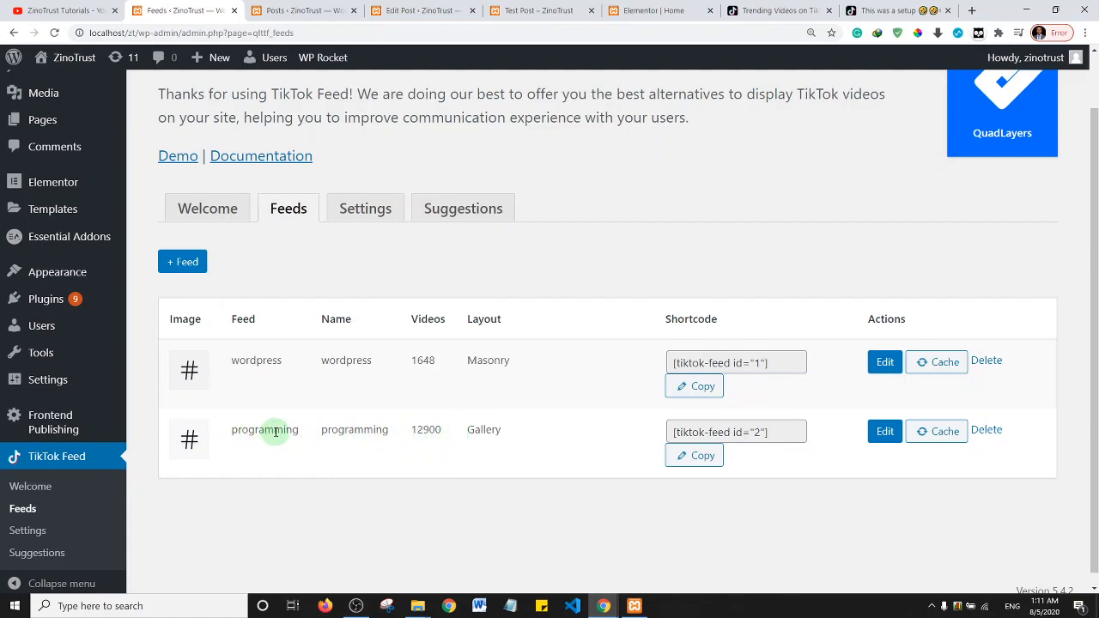
left_click(773, 433)
key("ctrl+c")
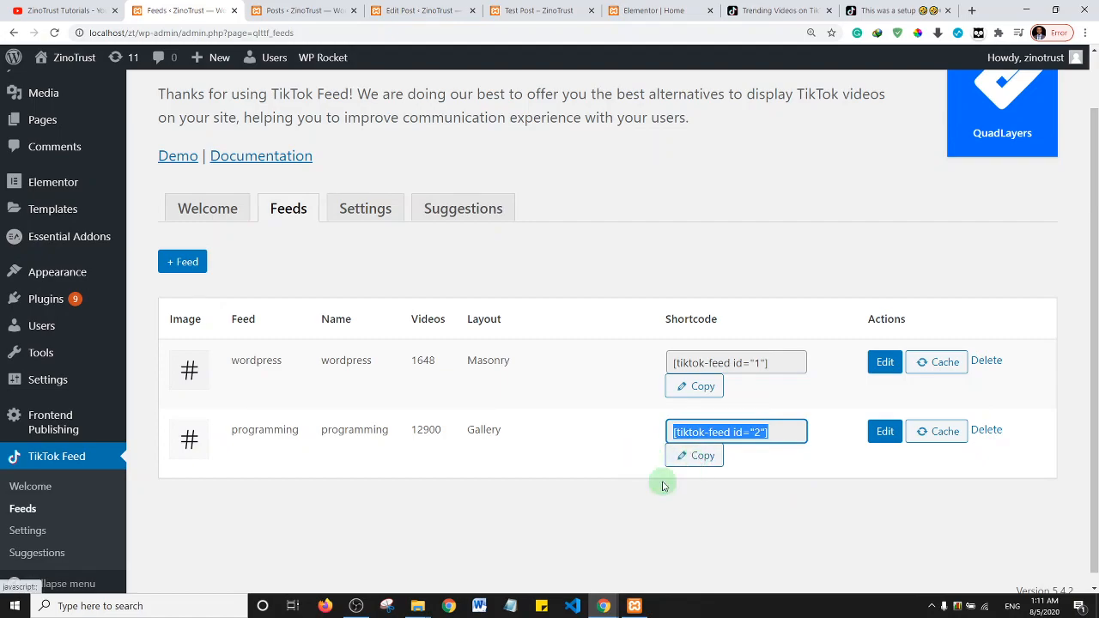
- Open the post My Trip To USA for editing in a new tab from the posts list
left_click(309, 9)
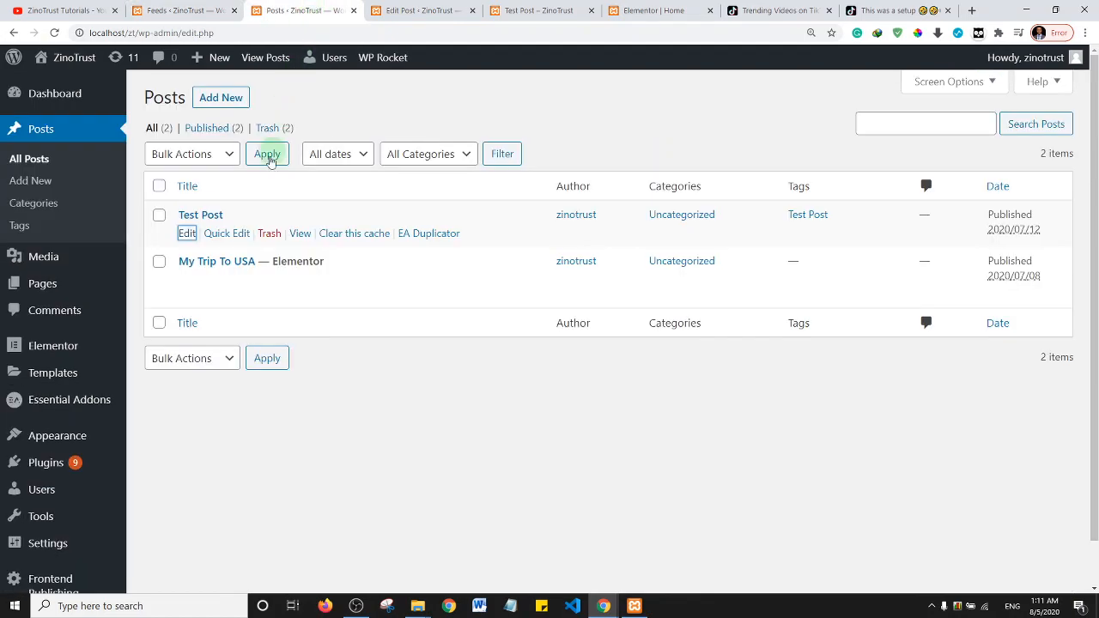
left_click(186, 280, "ctrl")
left_click(367, 11)
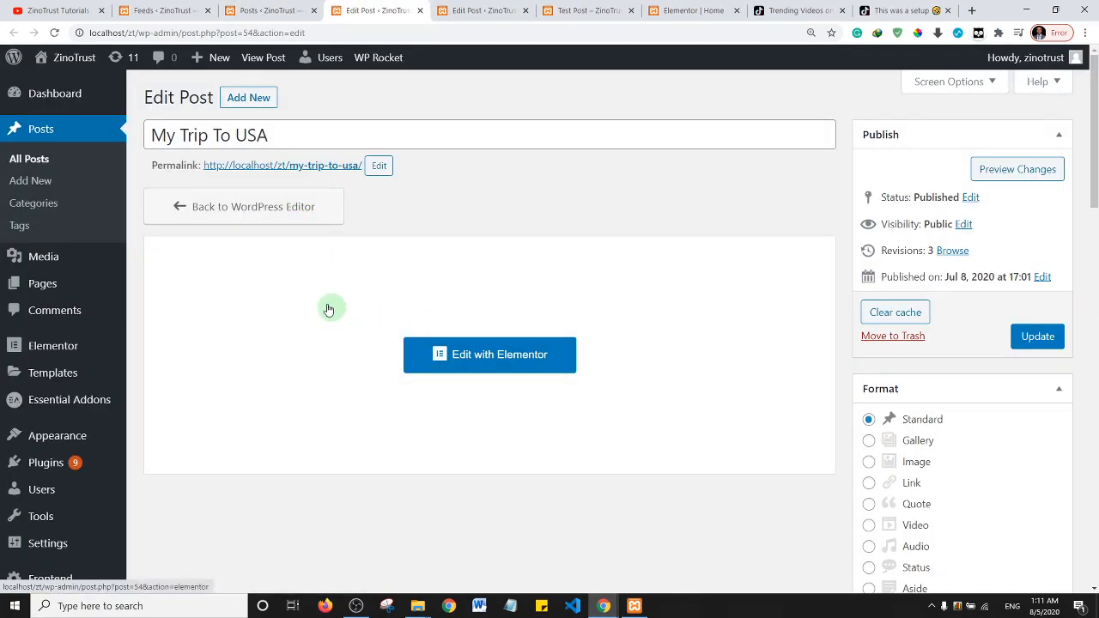
- Switch the post back to the WordPress editor and replace its entire content with the shortcode [tiktok-feed id="2"]
left_click(253, 195)
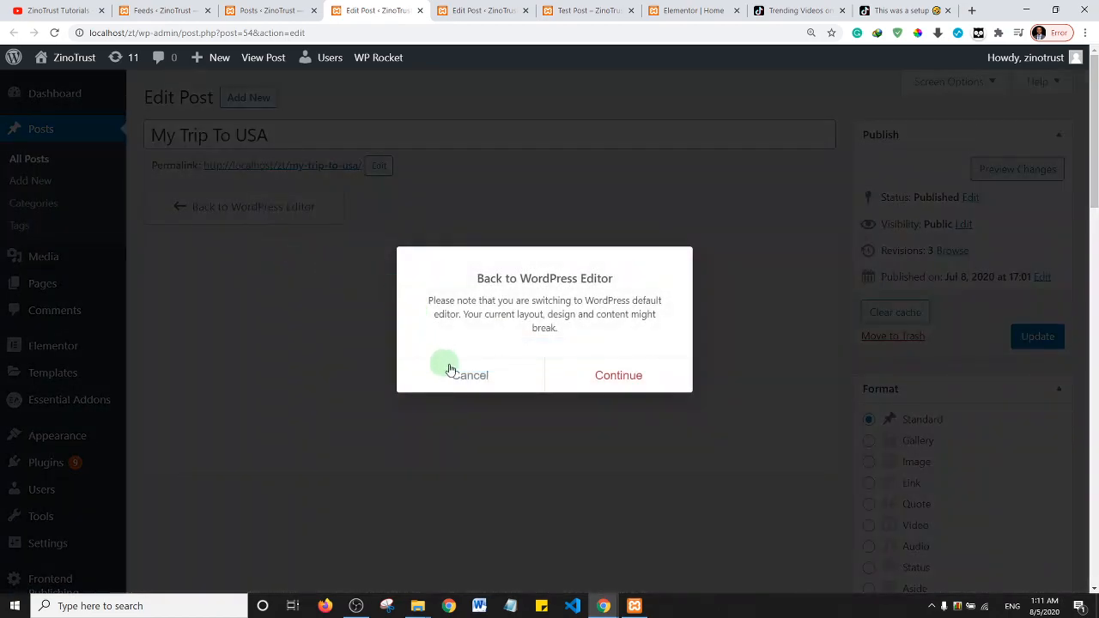
left_click(606, 382)
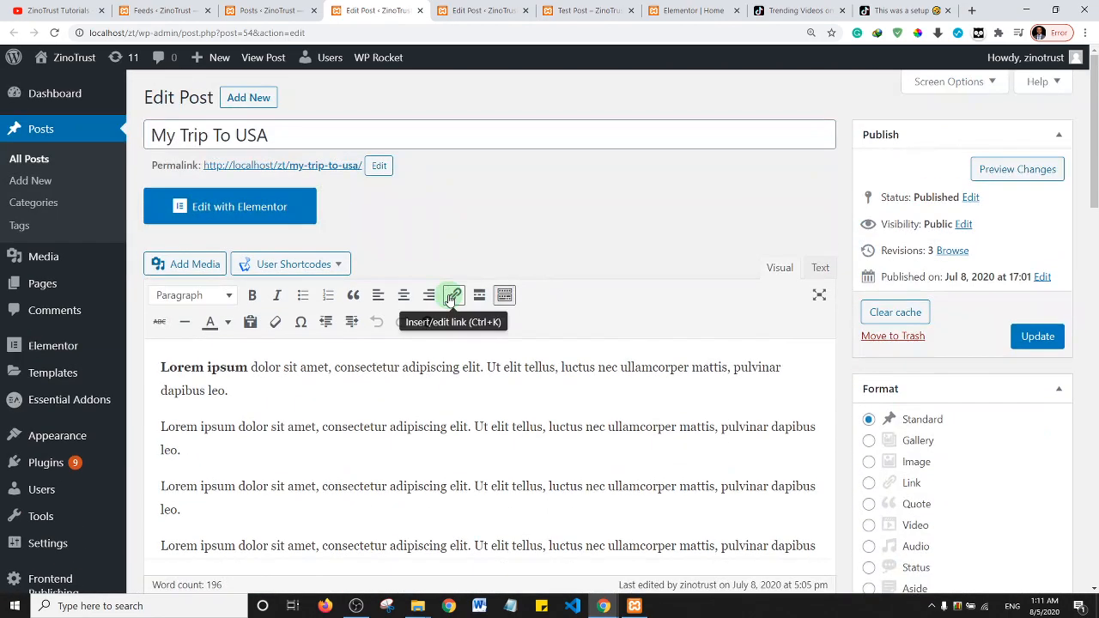
scroll(449, 301, "down", 5)
left_click(439, 278)
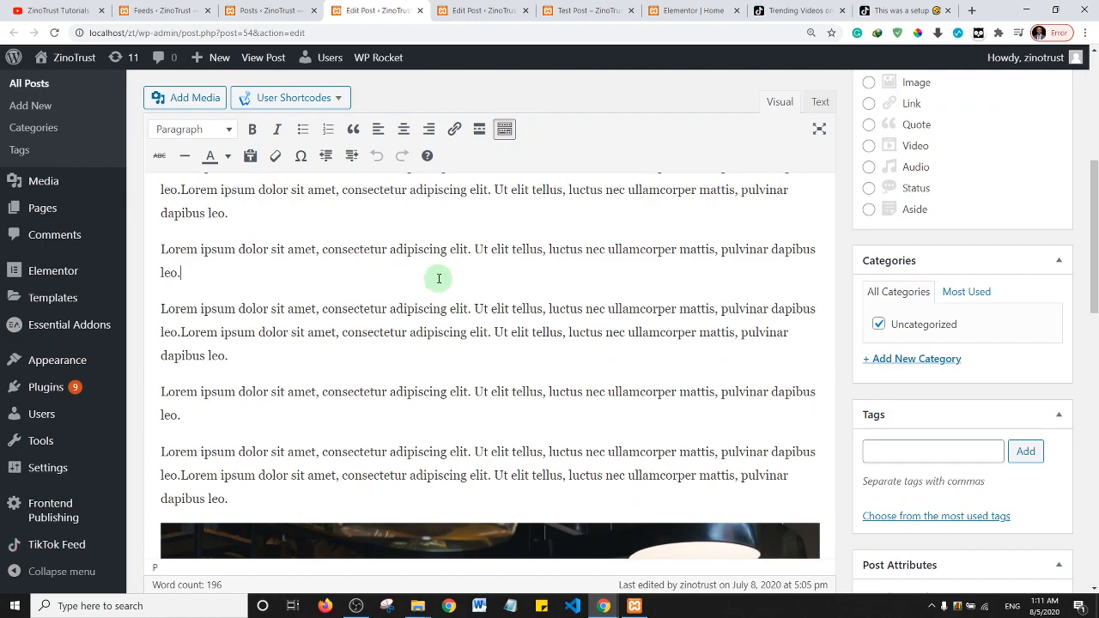
key("ctrl+a")
key("BackSpace")
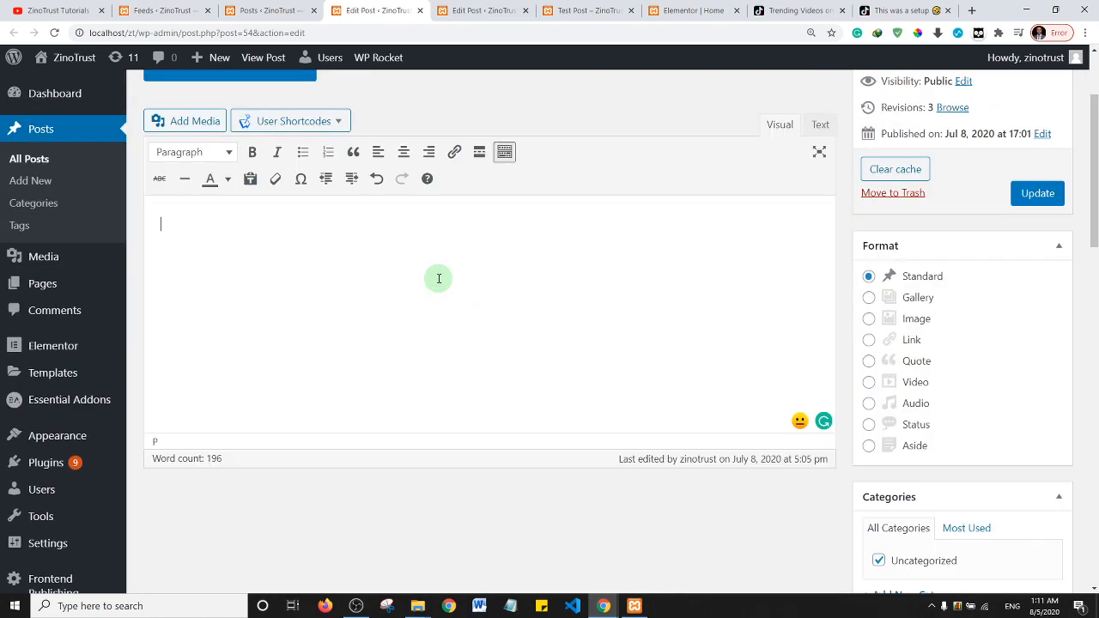
key("ctrl+v")
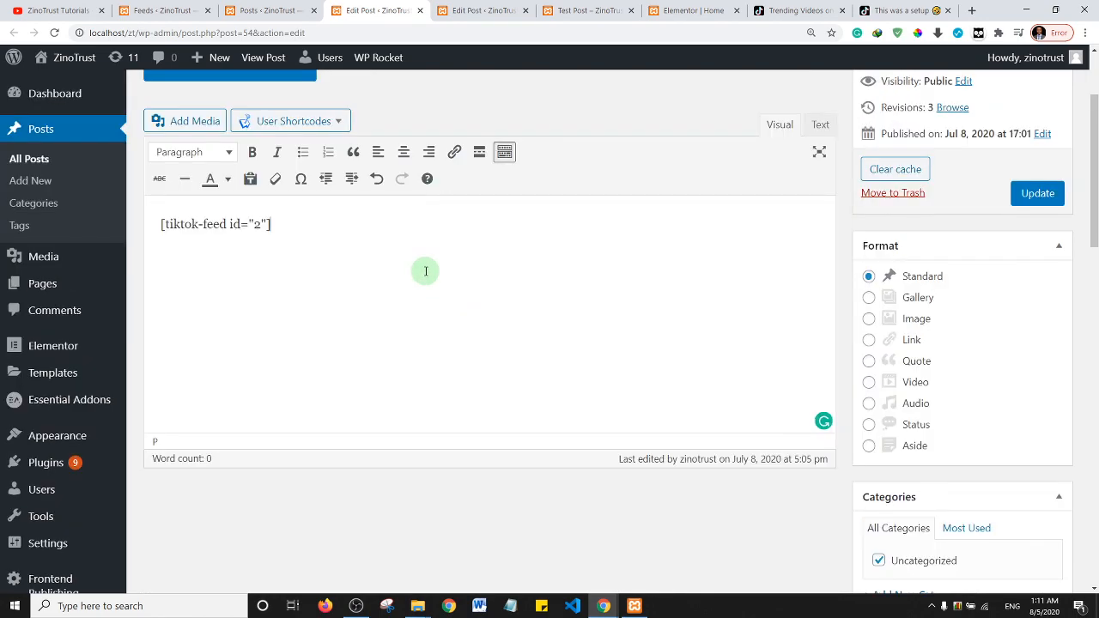
- Update the My Trip To USA post and view its live page to check the embedded TikTok gallery feed
left_click(1038, 193)
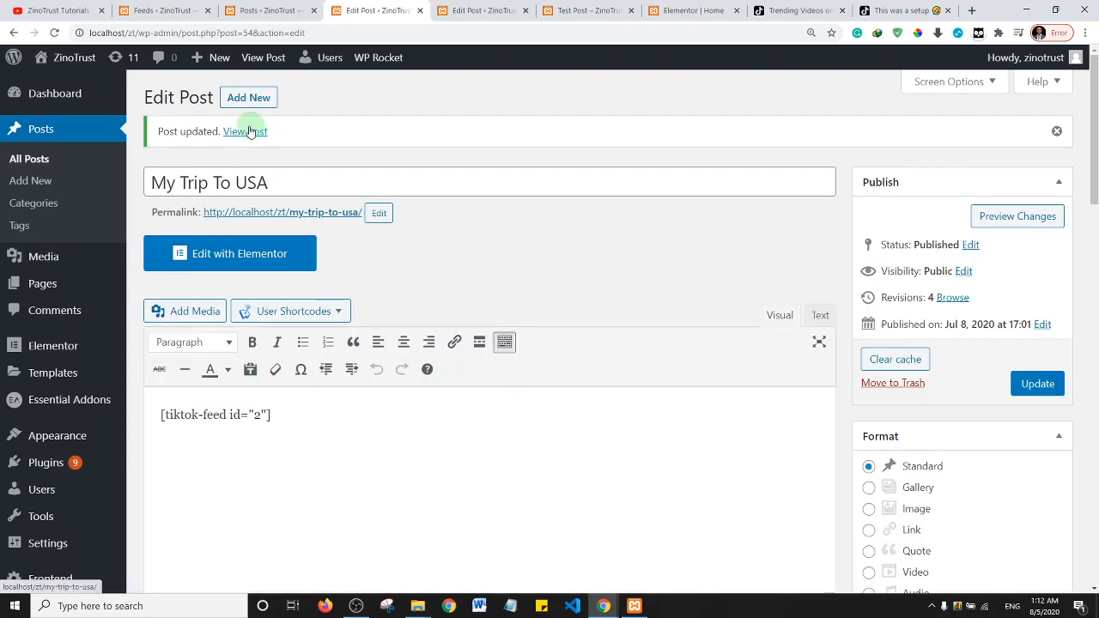
left_click(247, 131)
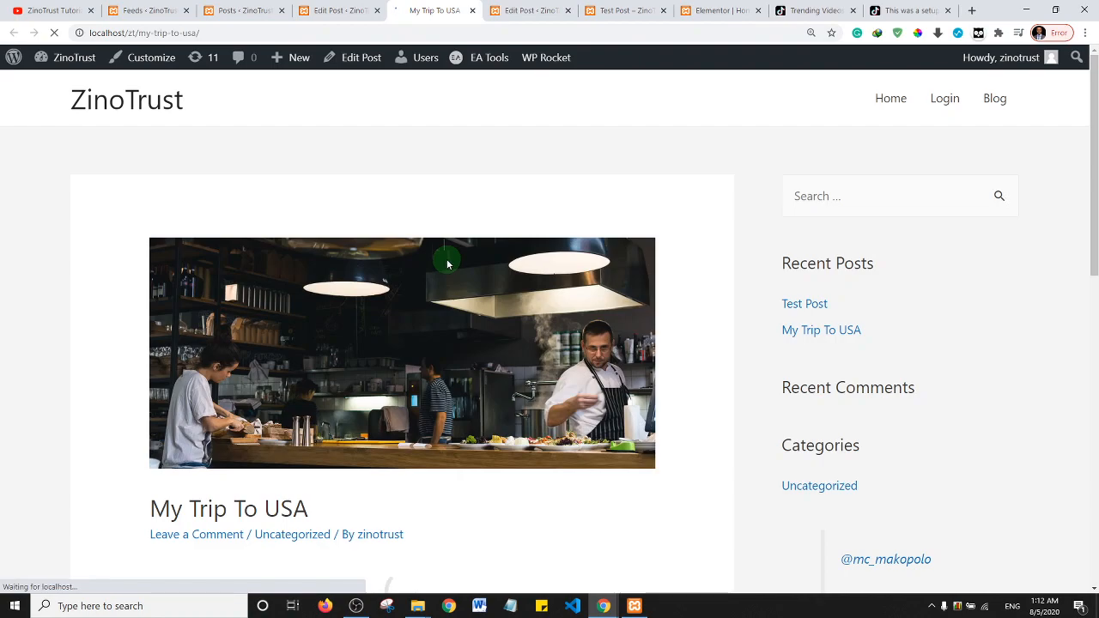
scroll(510, 309, "down", 1)
scroll(511, 311, "down", 4)
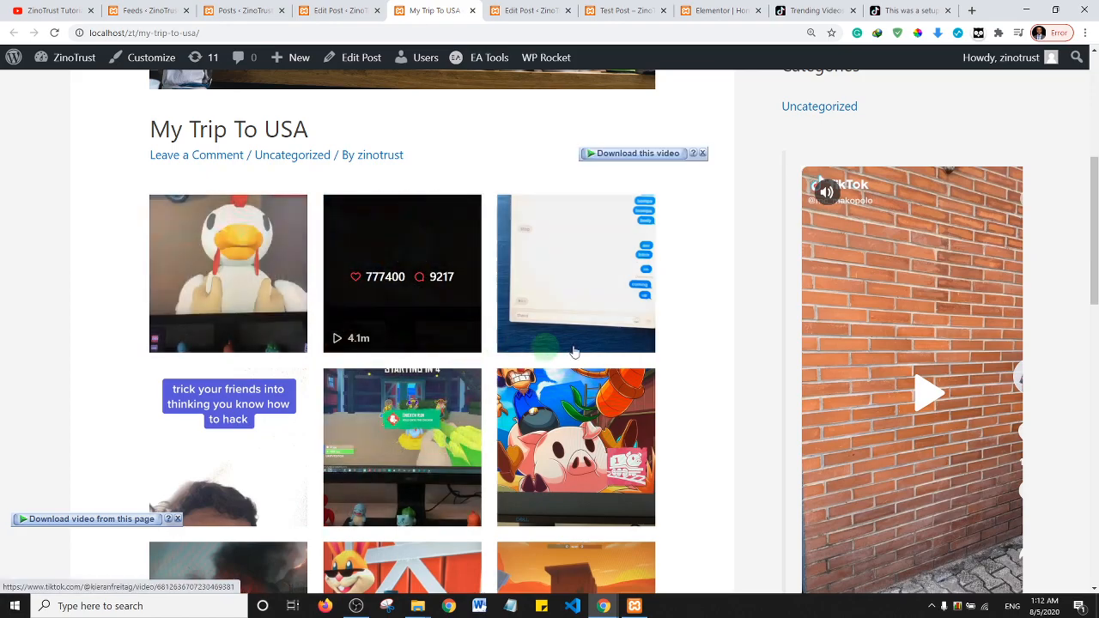
scroll(558, 290, "down", 3)
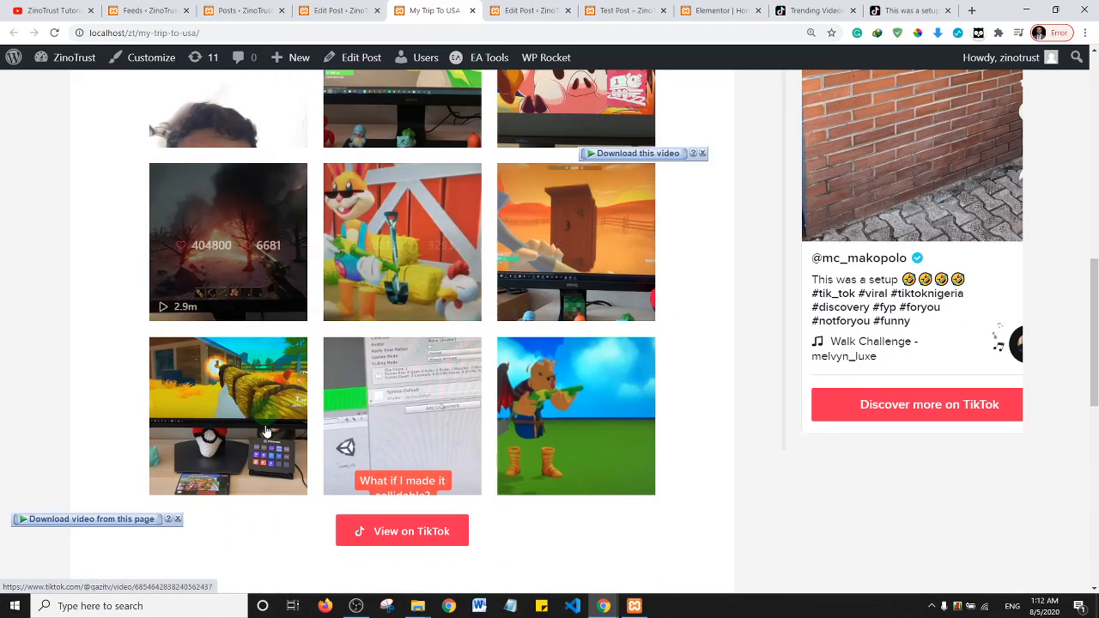
scroll(444, 365, "down", 4)
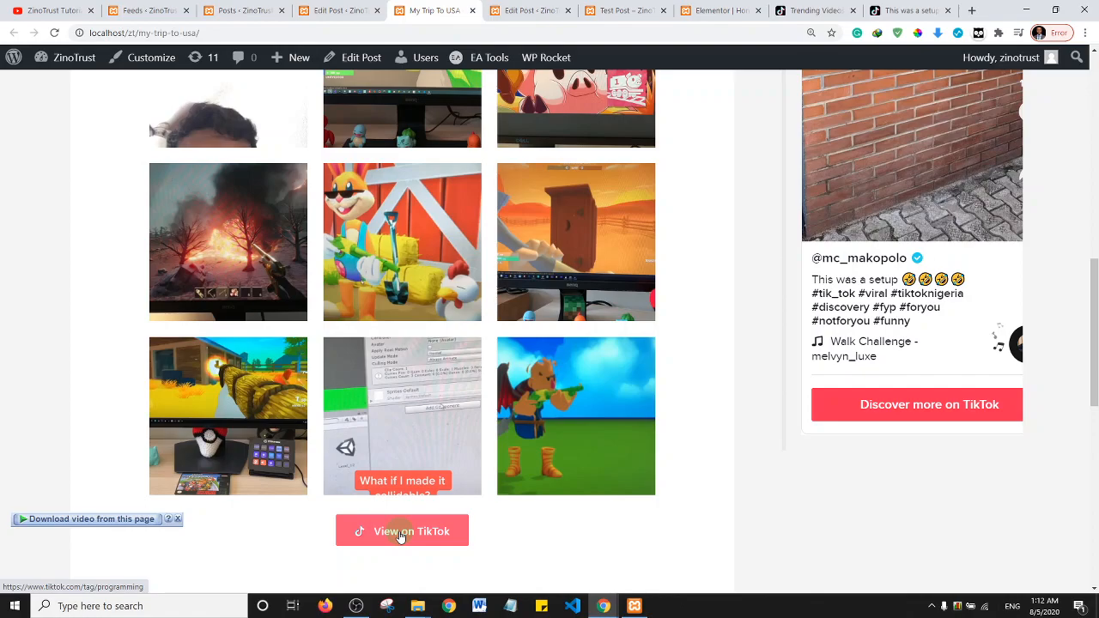
scroll(494, 313, "up", 10)
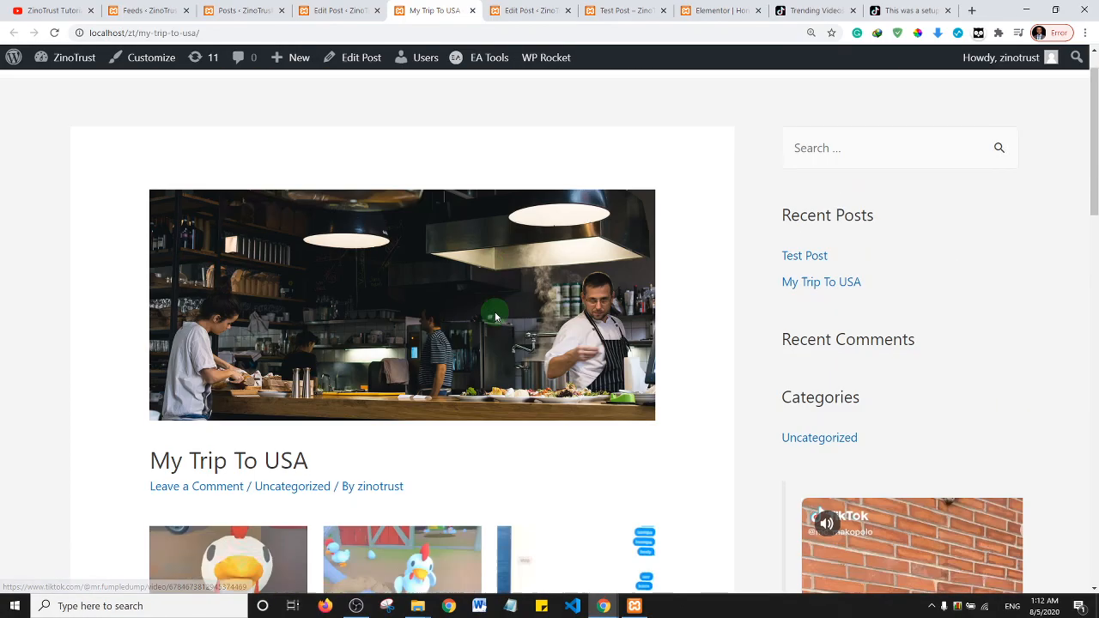